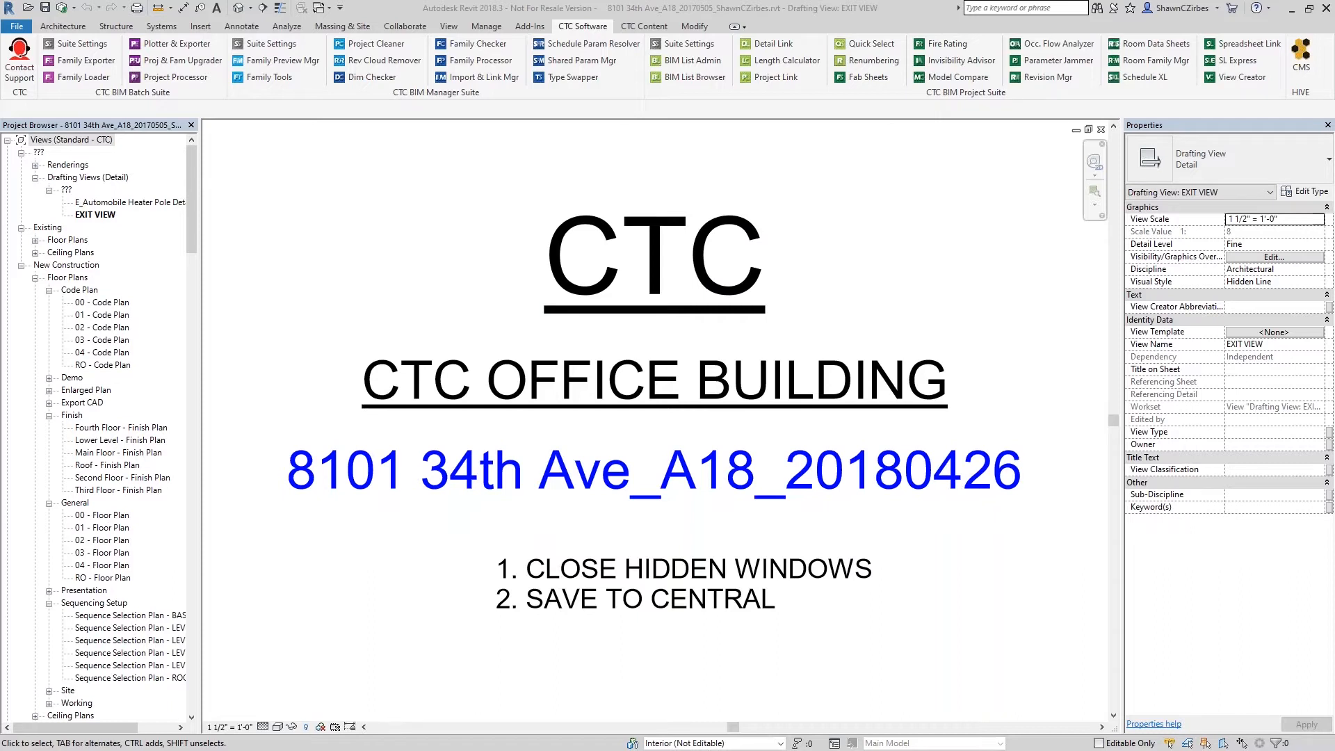
Step: Open the 01 - Code Plan floor plan and focus on Training Room 1
left_click(111, 315)
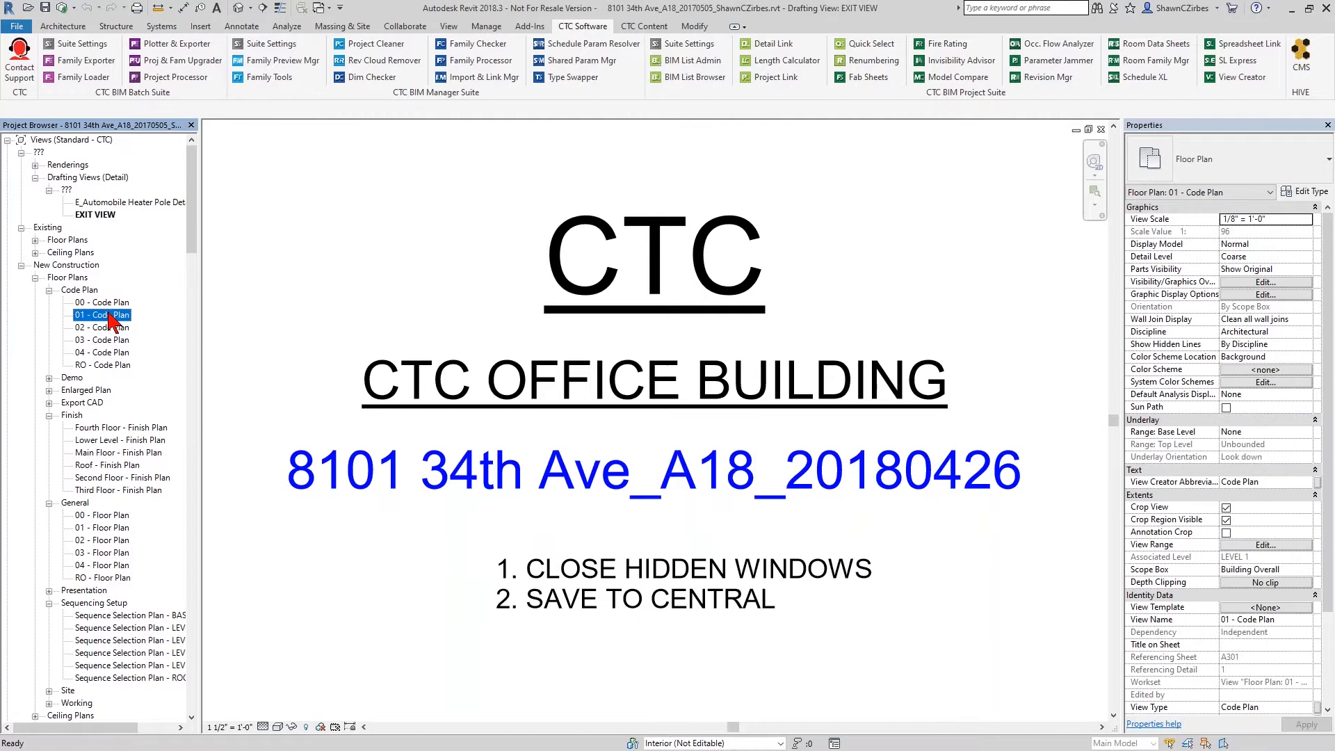
double_click(112, 315)
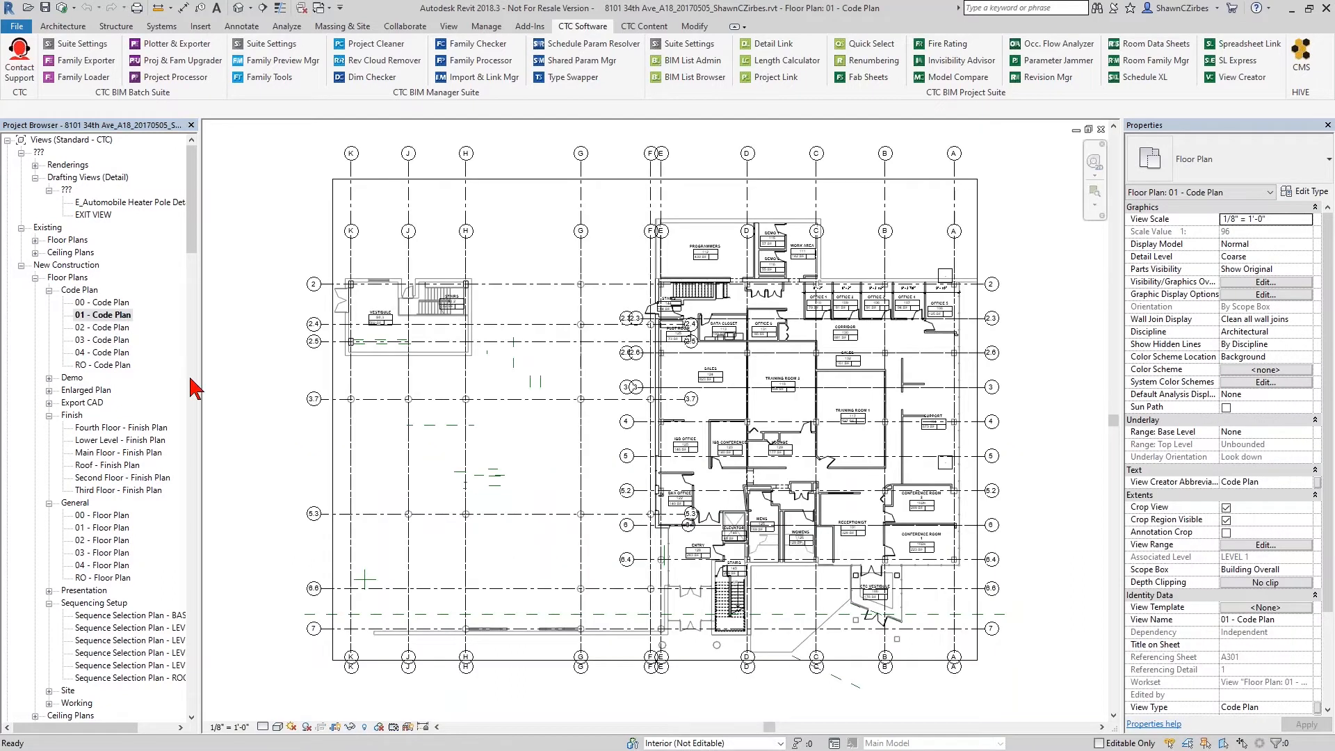
scroll(879, 396, "up", 6)
middle_click_drag(867, 342, 803, 360)
scroll(785, 355, "up", 1)
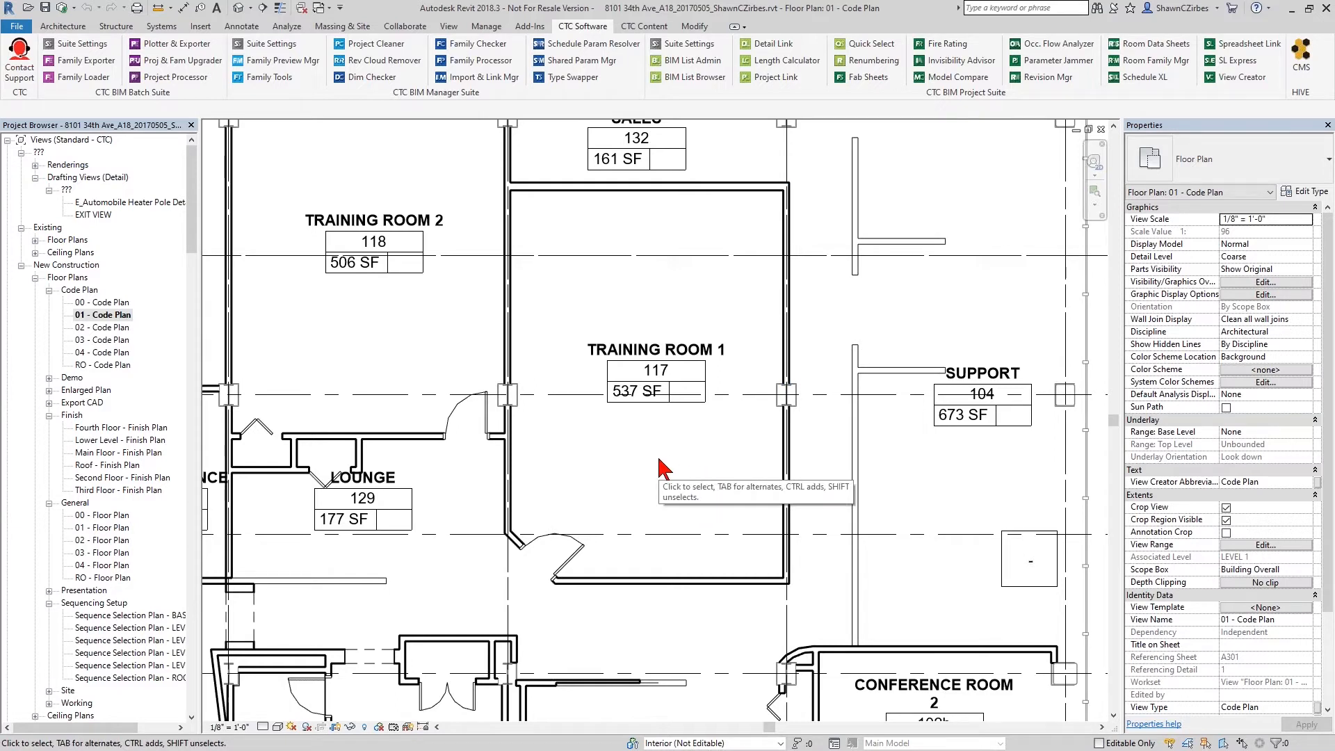
Step: Turn on the Furniture model category in the Visibility/Graphic Overrides of the 01 - Code Plan view
key("v")
key("g")
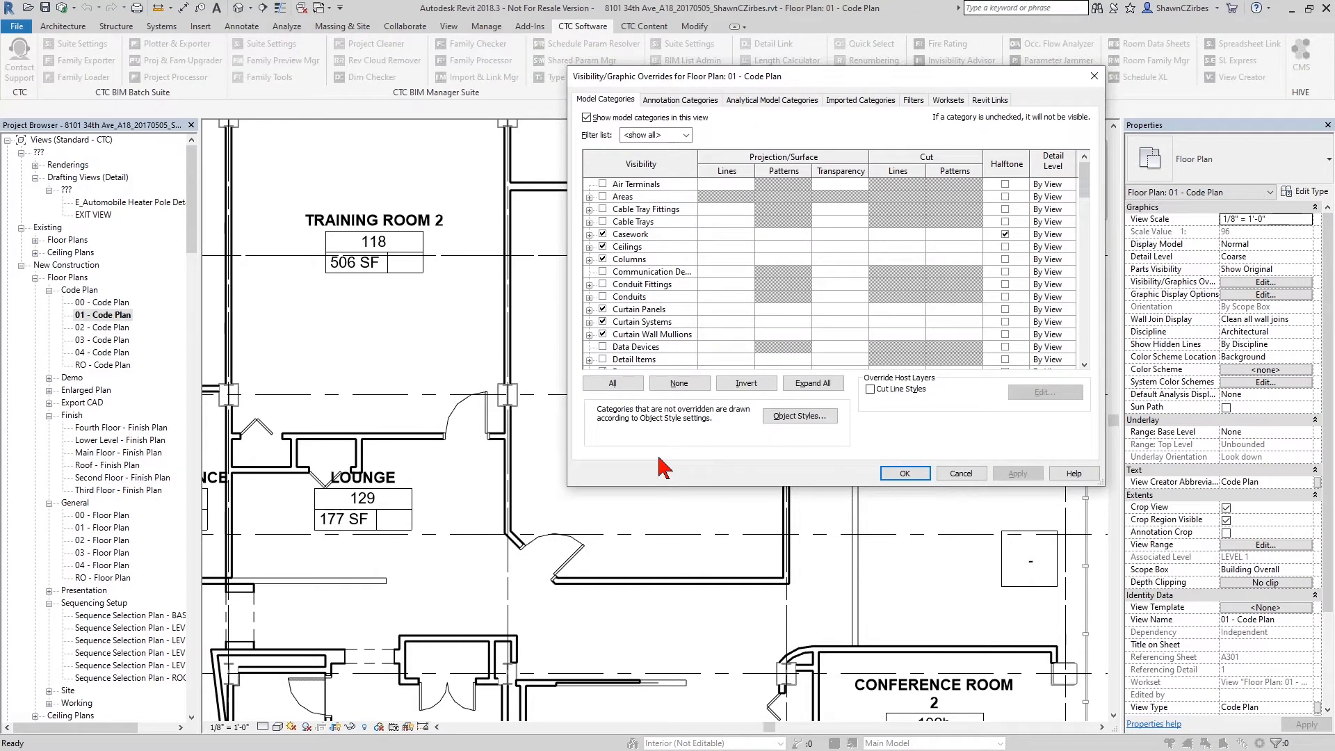
left_click(668, 288)
key("f")
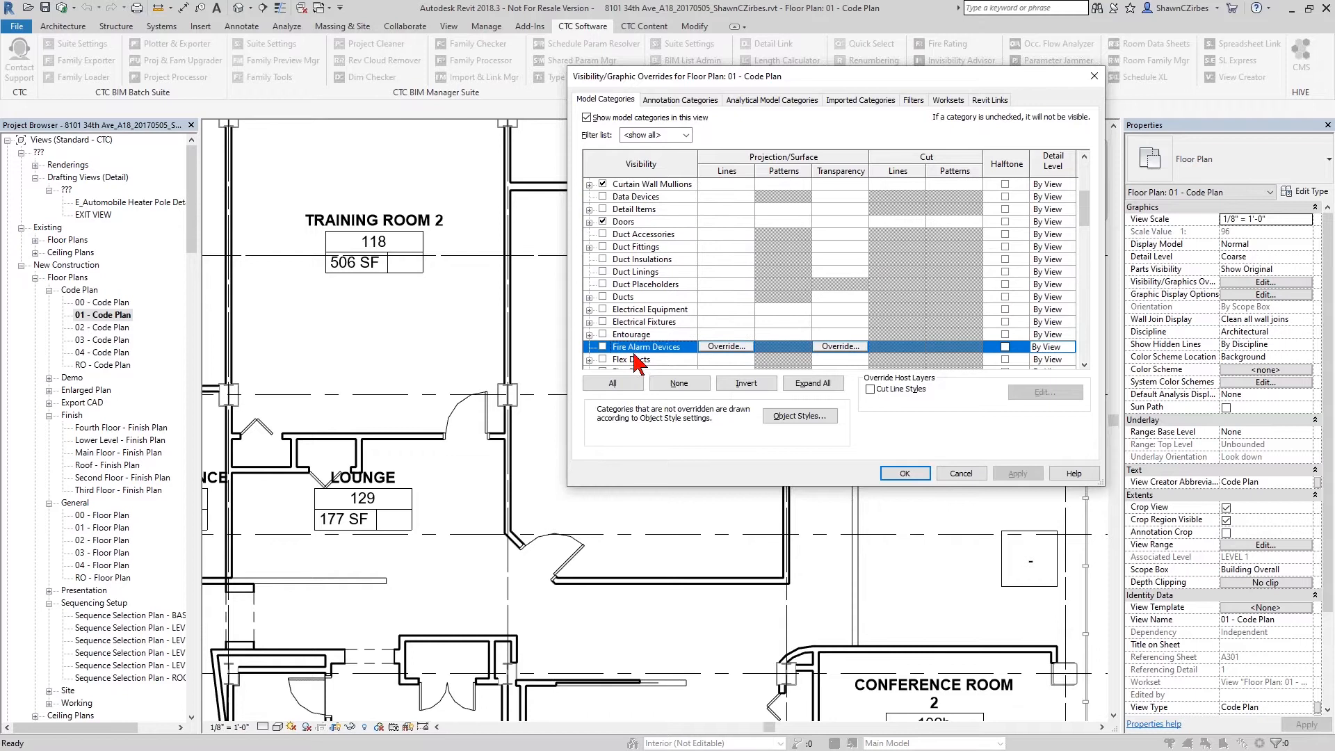
scroll(633, 354, "down", 1)
scroll(618, 348, "down", 1)
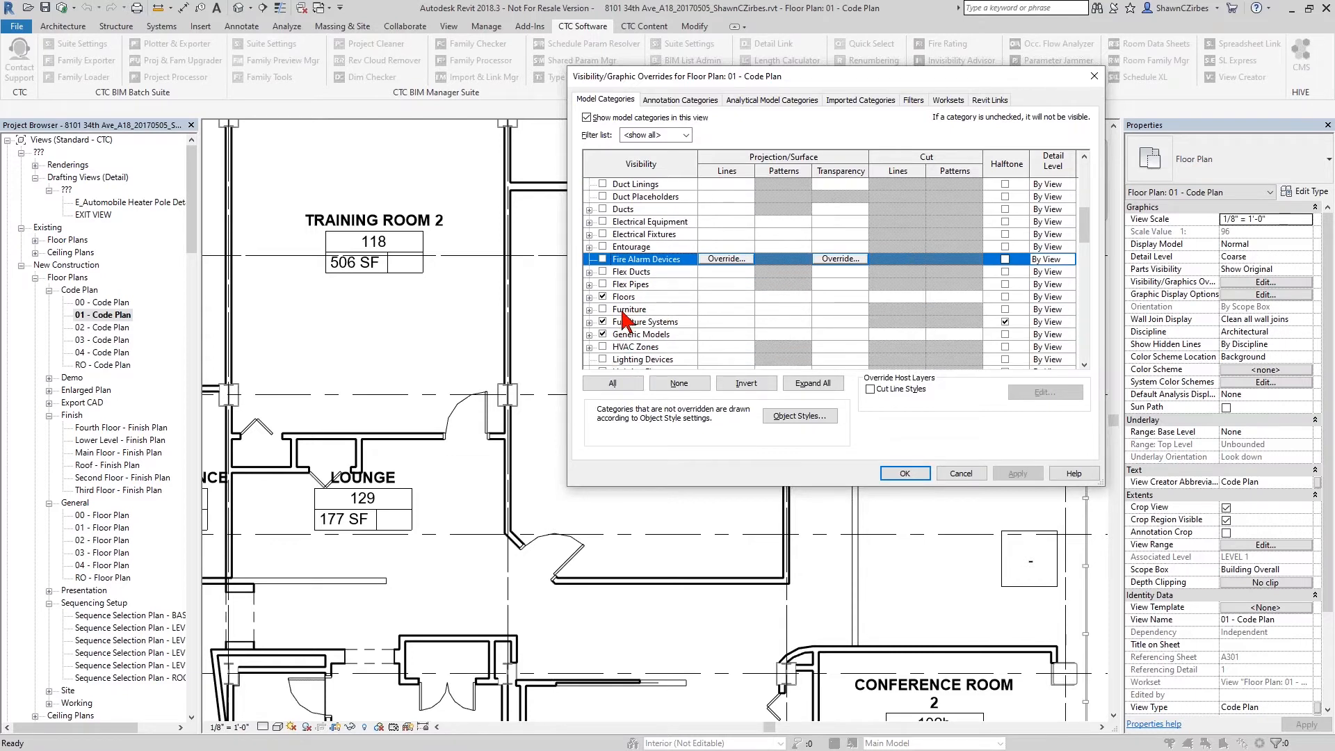
left_click(604, 310)
left_click(904, 473)
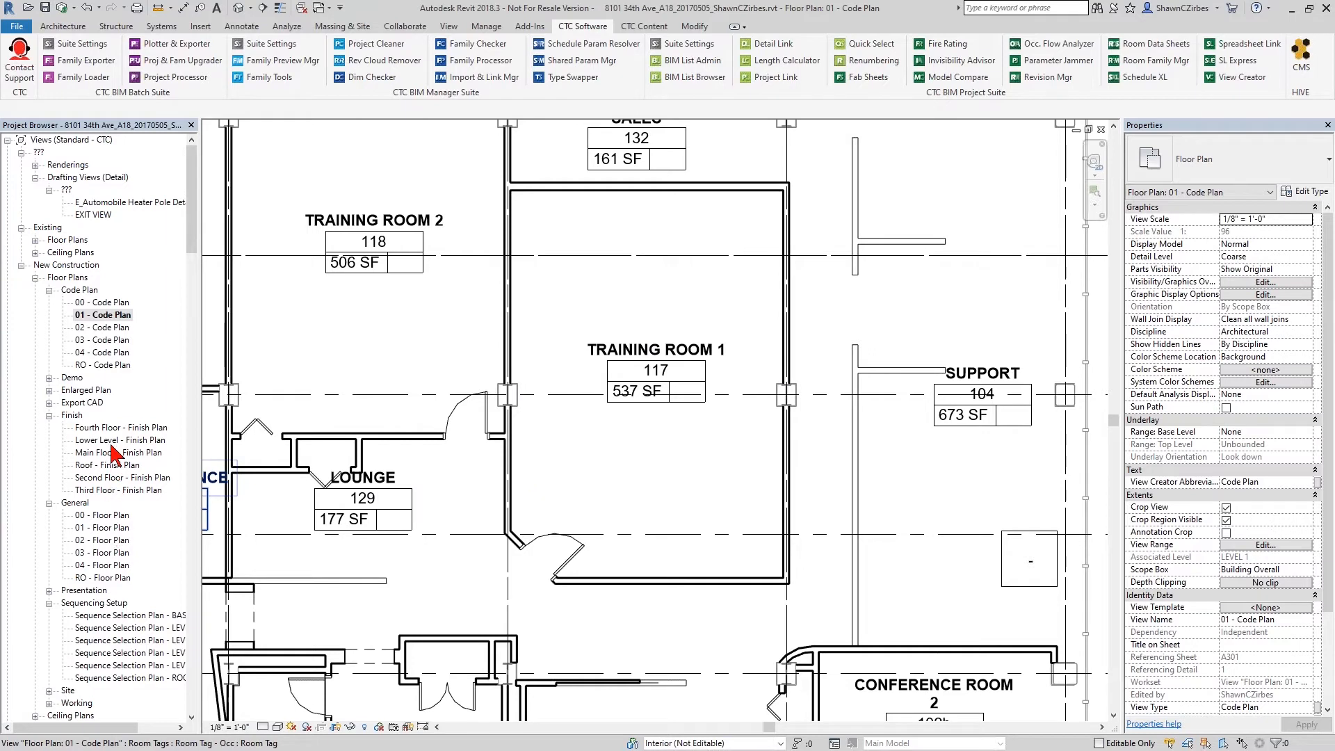
Step: Open the Main Floor - Finish Plan view from the Finish floor plans
left_click(72, 416)
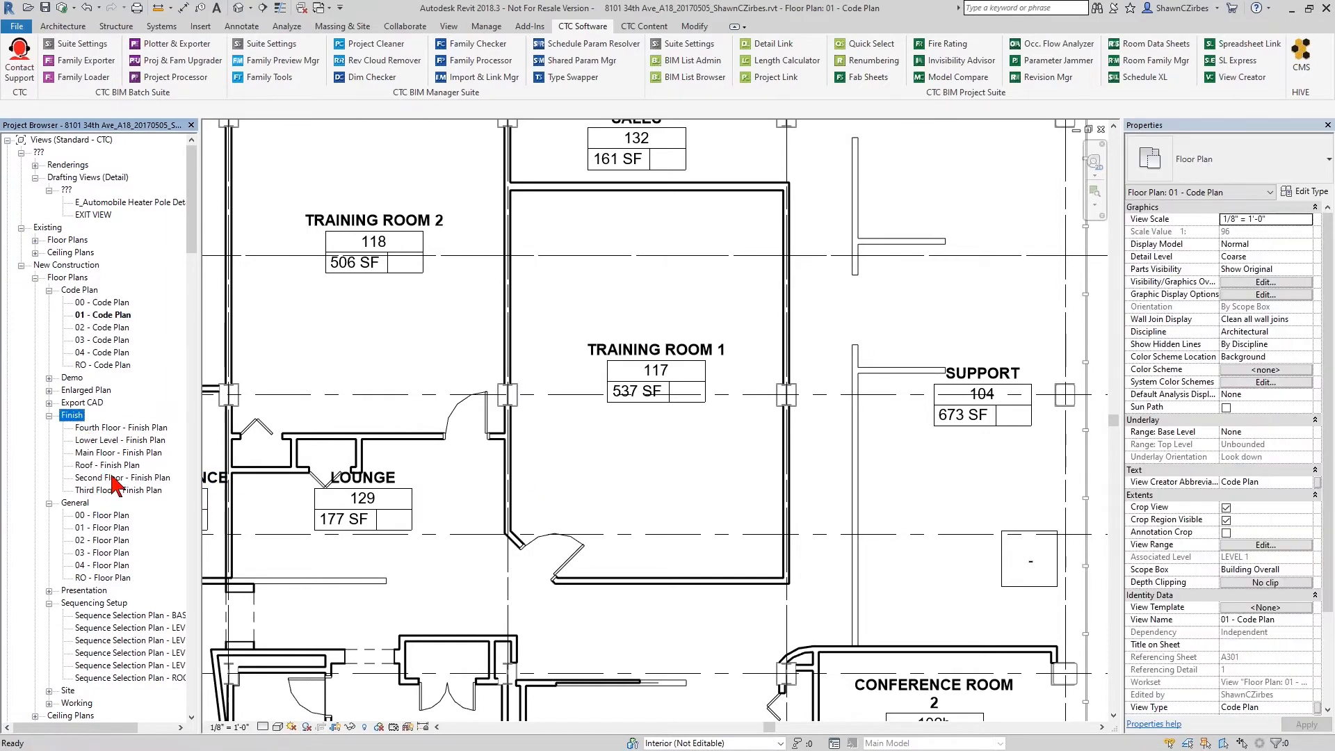
left_click(115, 453)
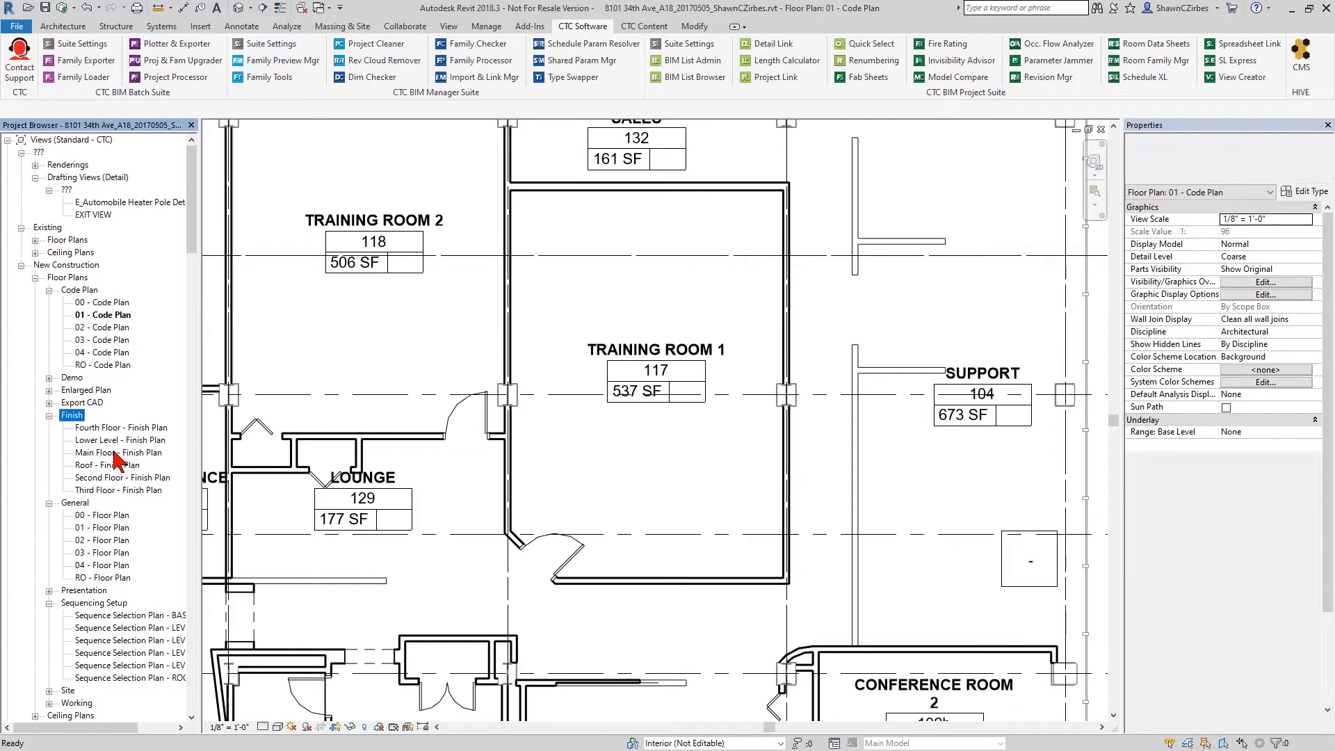
double_click(114, 453)
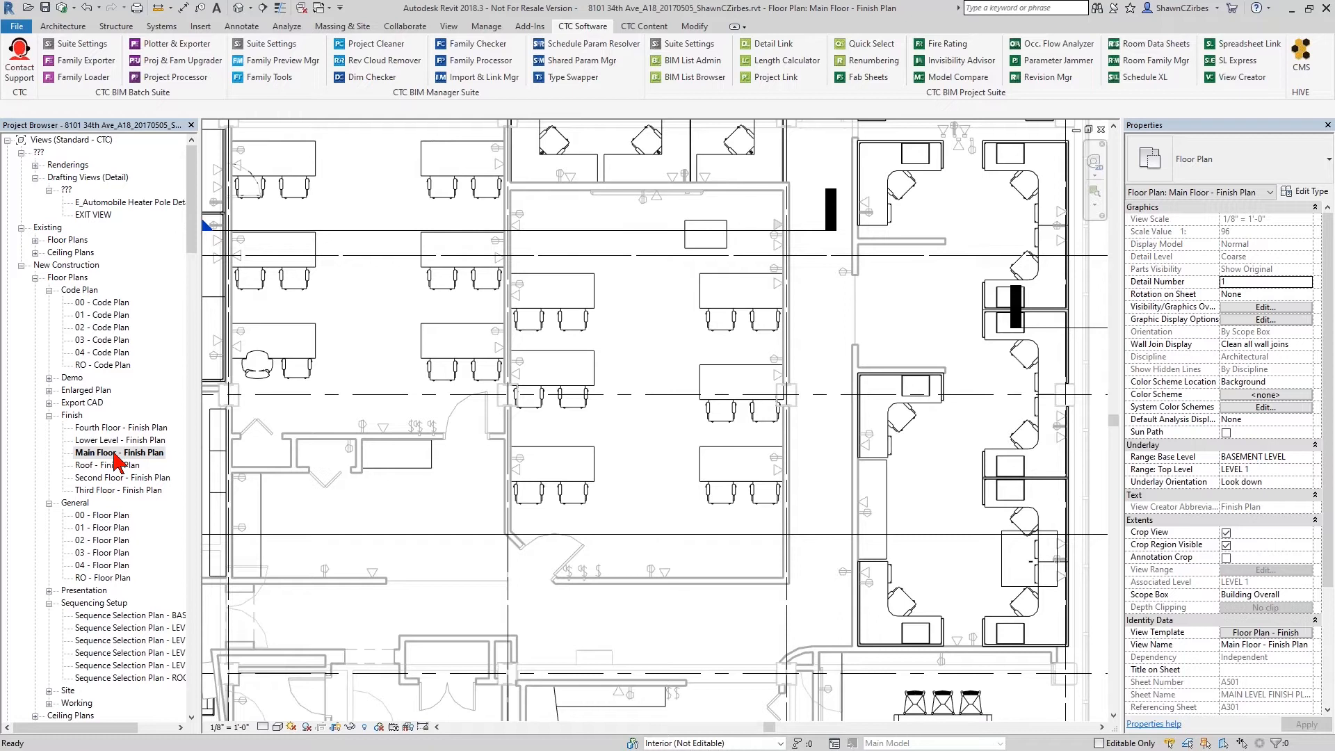
Step: Temporarily hide the 6" Concrete Slab floor in the finish plan and select a task chair in Training Room 1
left_click(660, 347)
scroll(661, 348, "down", 3)
left_click(632, 396)
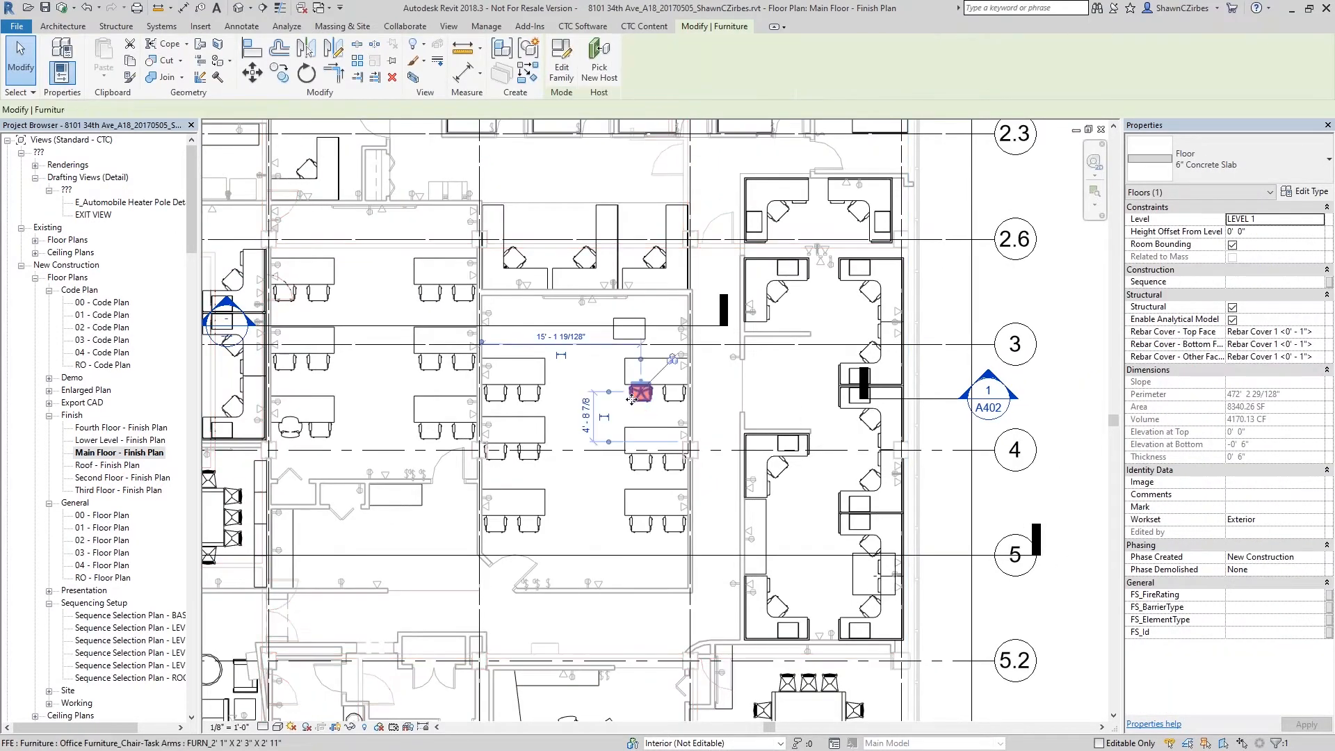
left_click(591, 379)
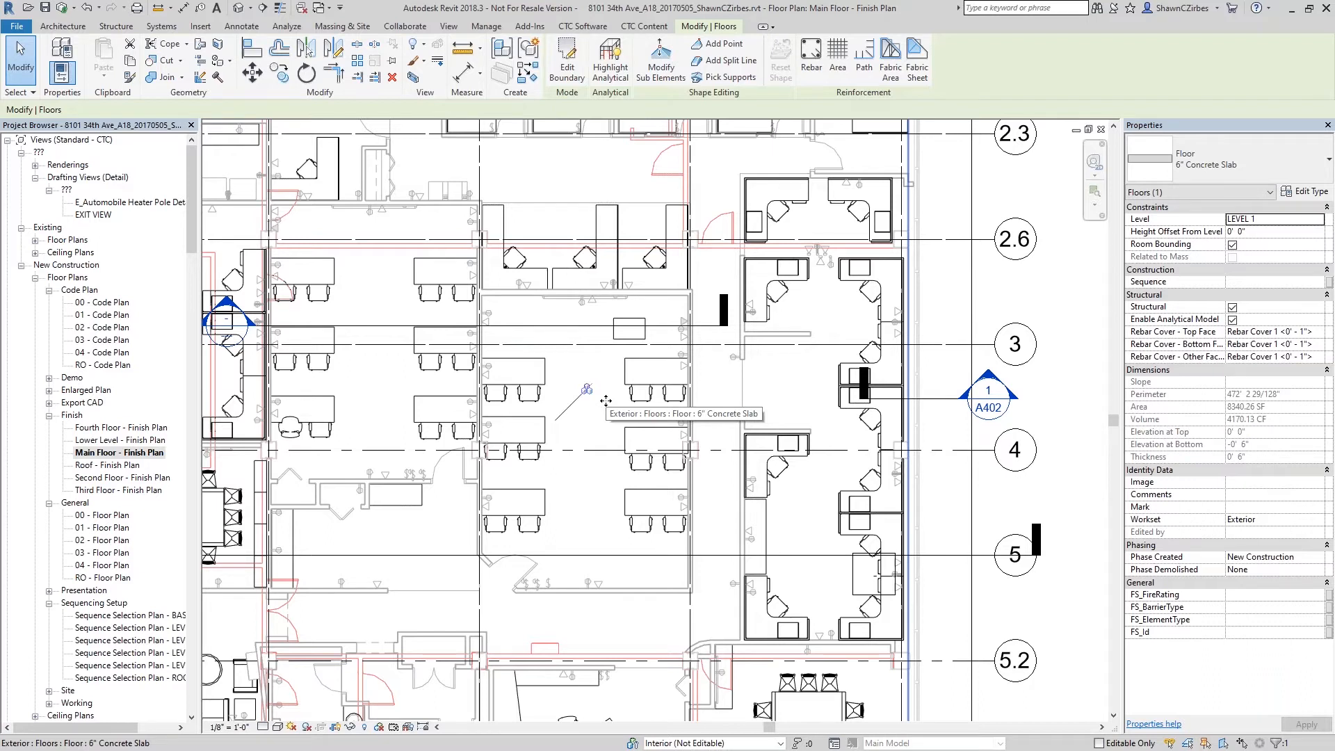
key("h")
key("h")
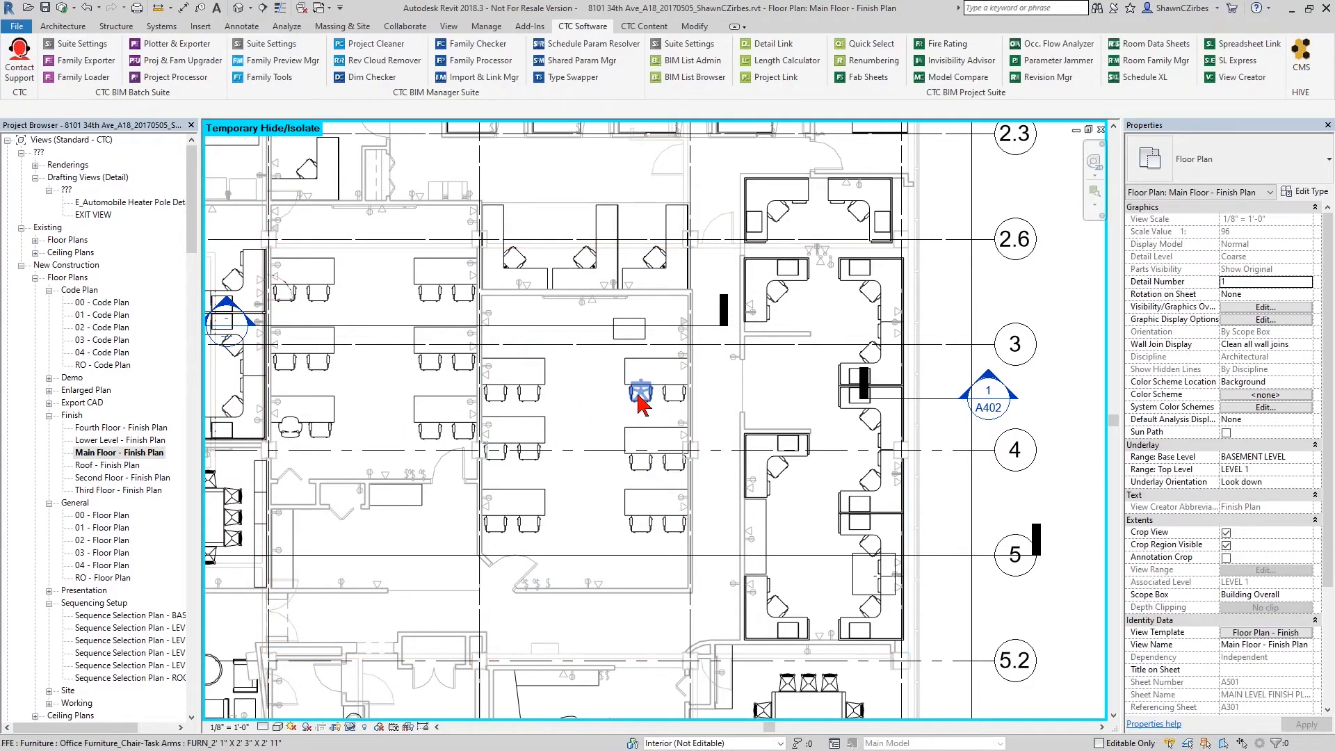
left_click(639, 394)
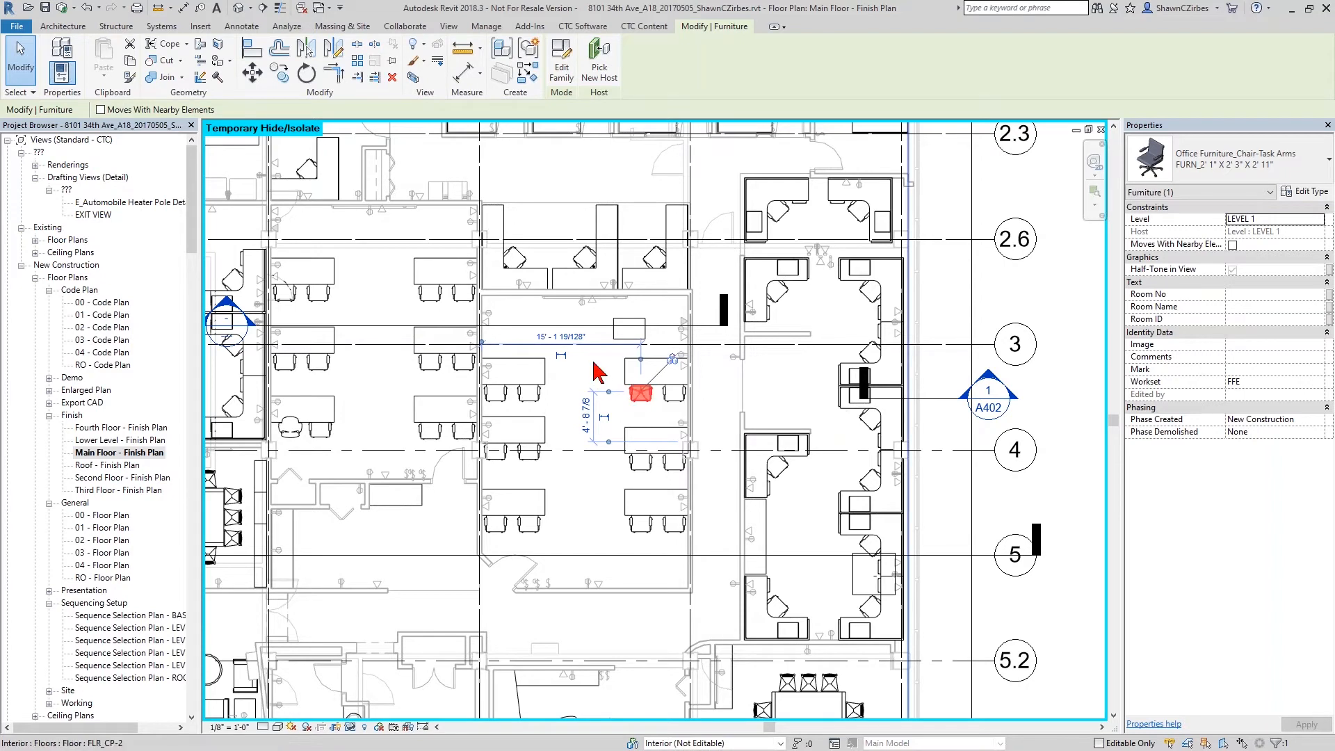
Step: Close the EXIT VIEW drafting view and tile the finish plan and code plan side by side
key("w")
key("t")
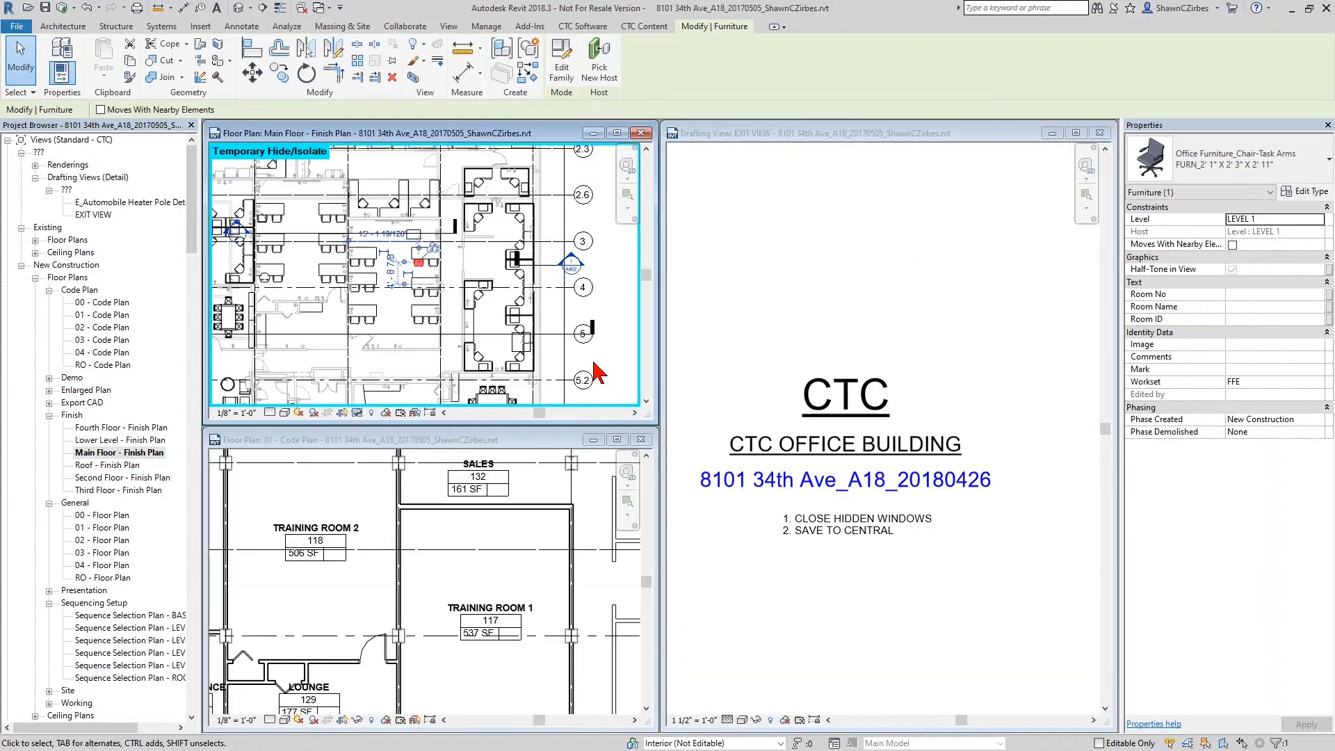
left_click(1099, 133)
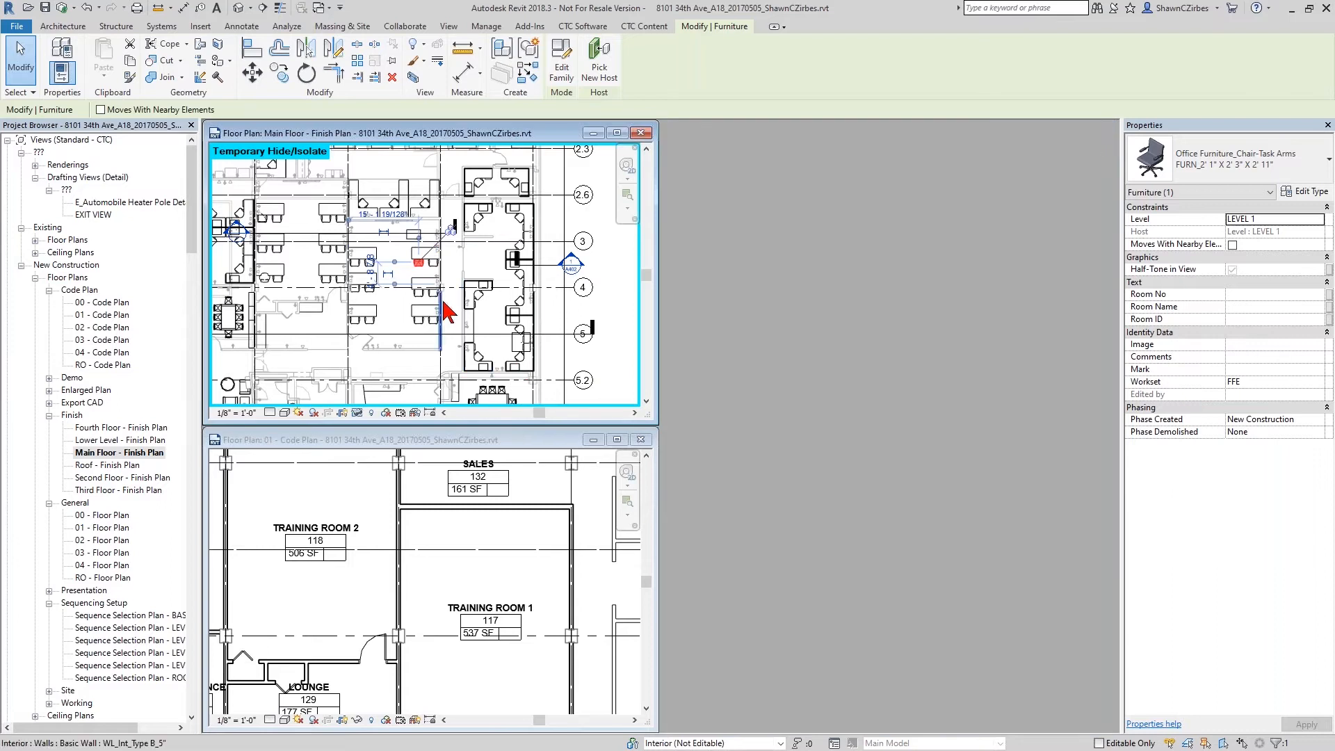
key("w")
key("t")
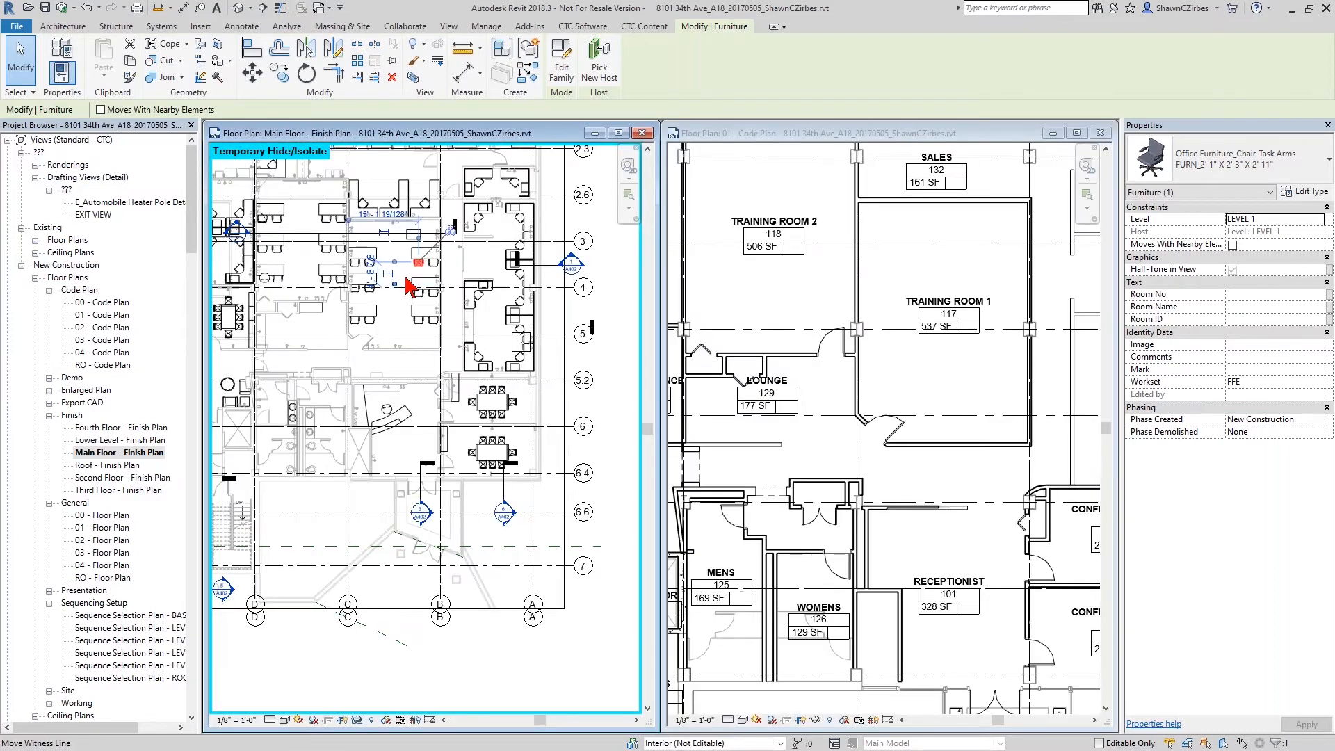
Step: Select the Training Room 1 room and its east wall to compare how they highlight in both plans
scroll(455, 306, "up", 5)
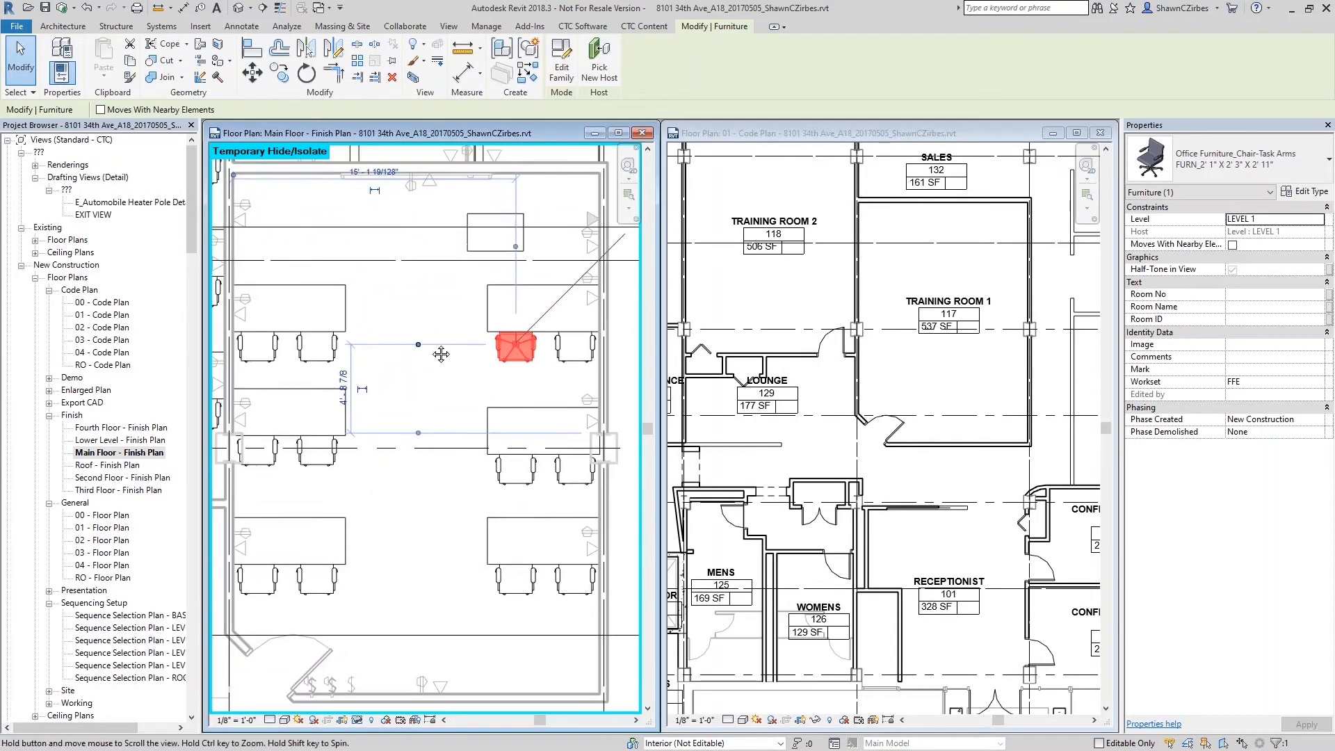
left_click(437, 400)
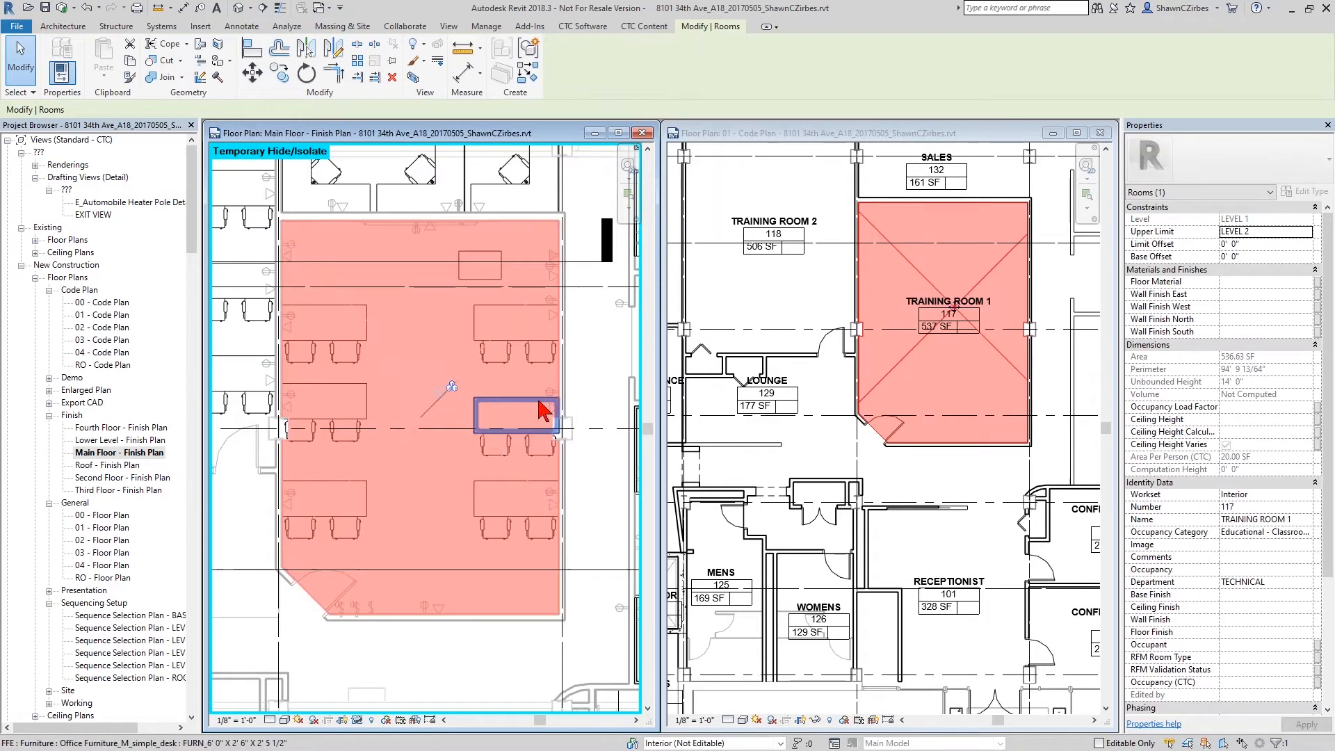
scroll(904, 362, "up", 3)
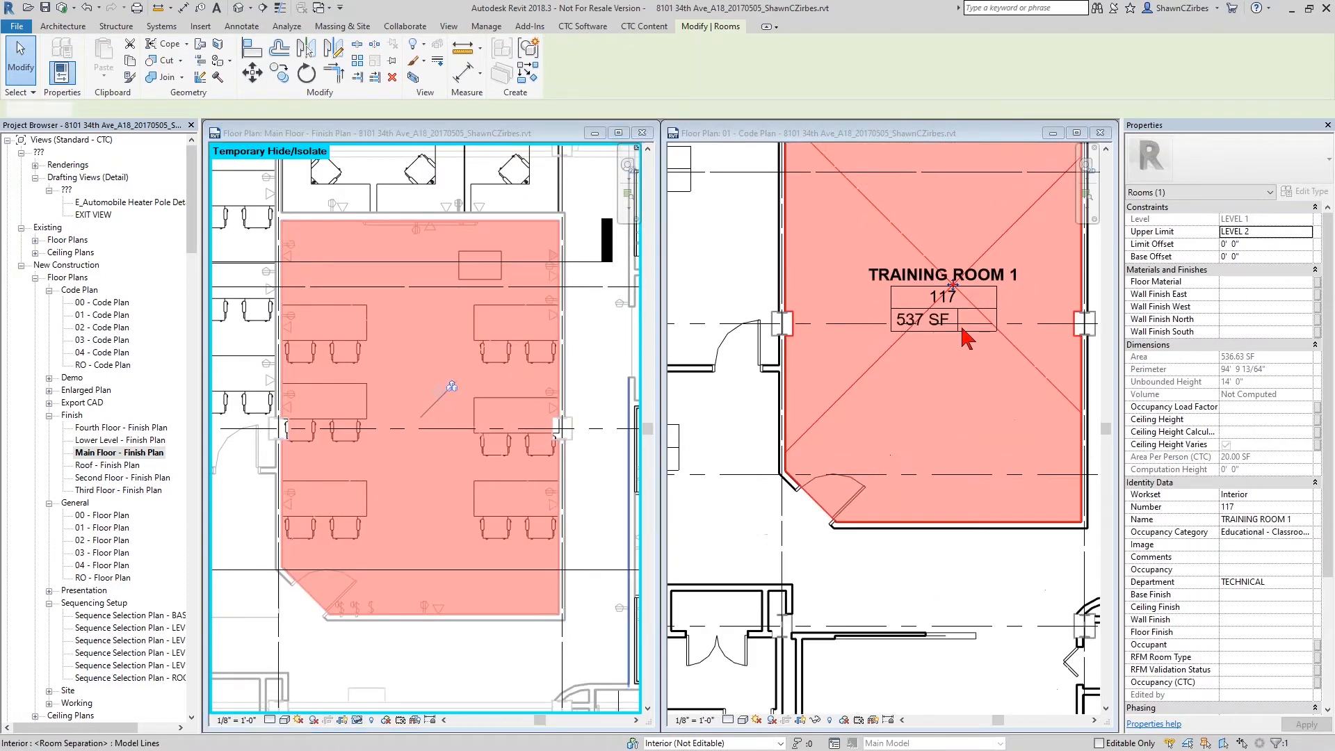
middle_click_drag(953, 413, 909, 513)
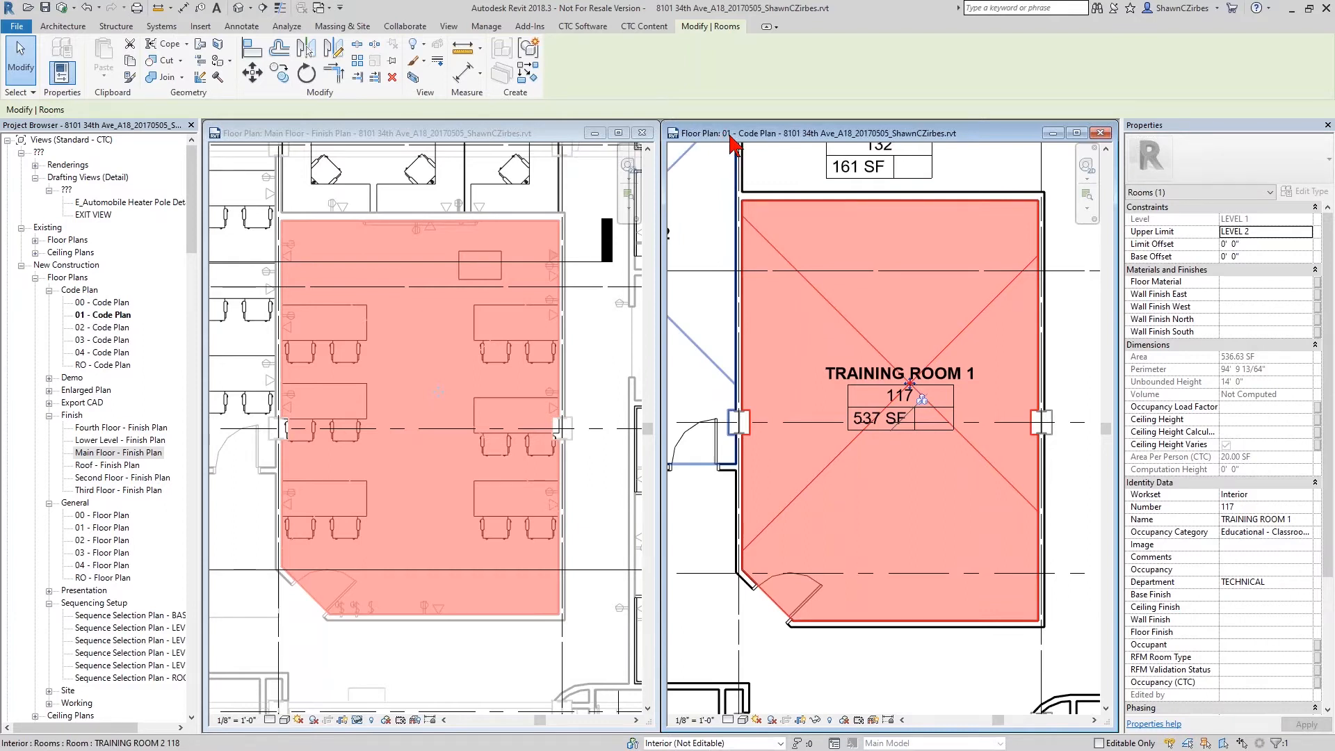
left_click(447, 471)
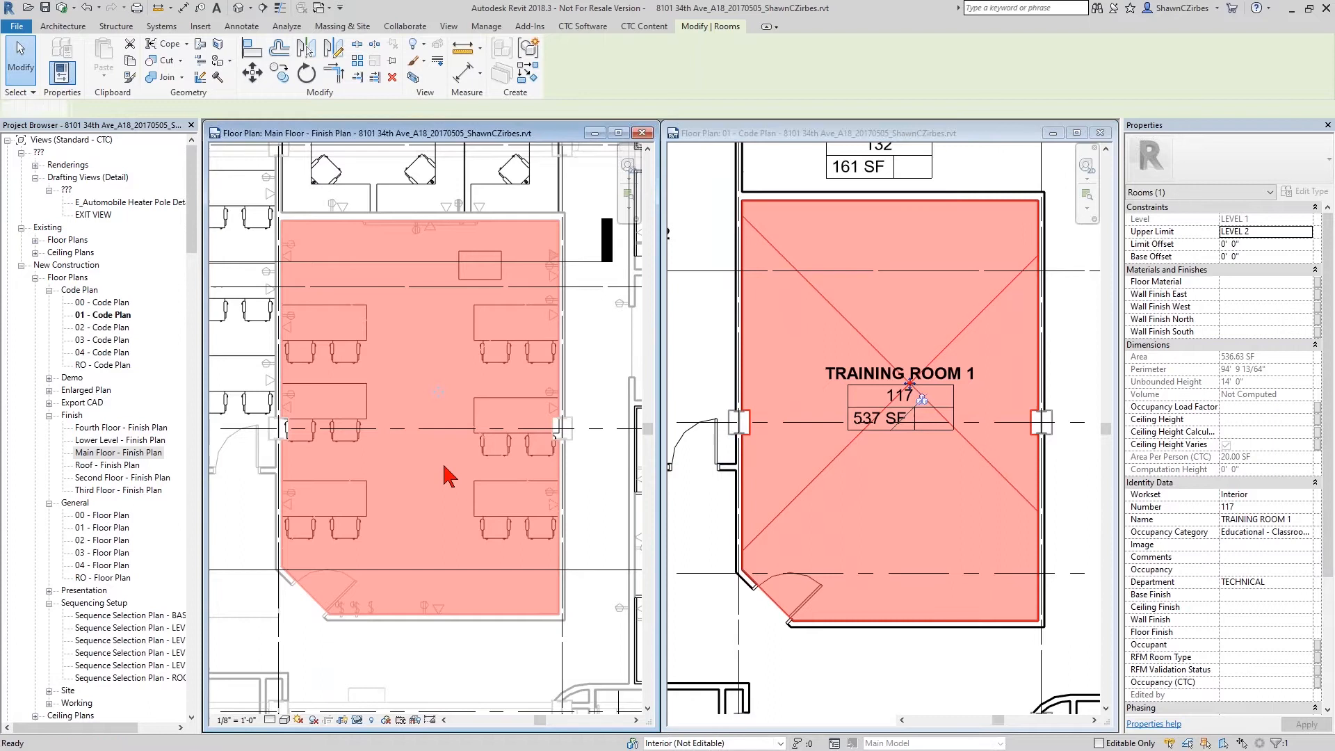
left_click(567, 384)
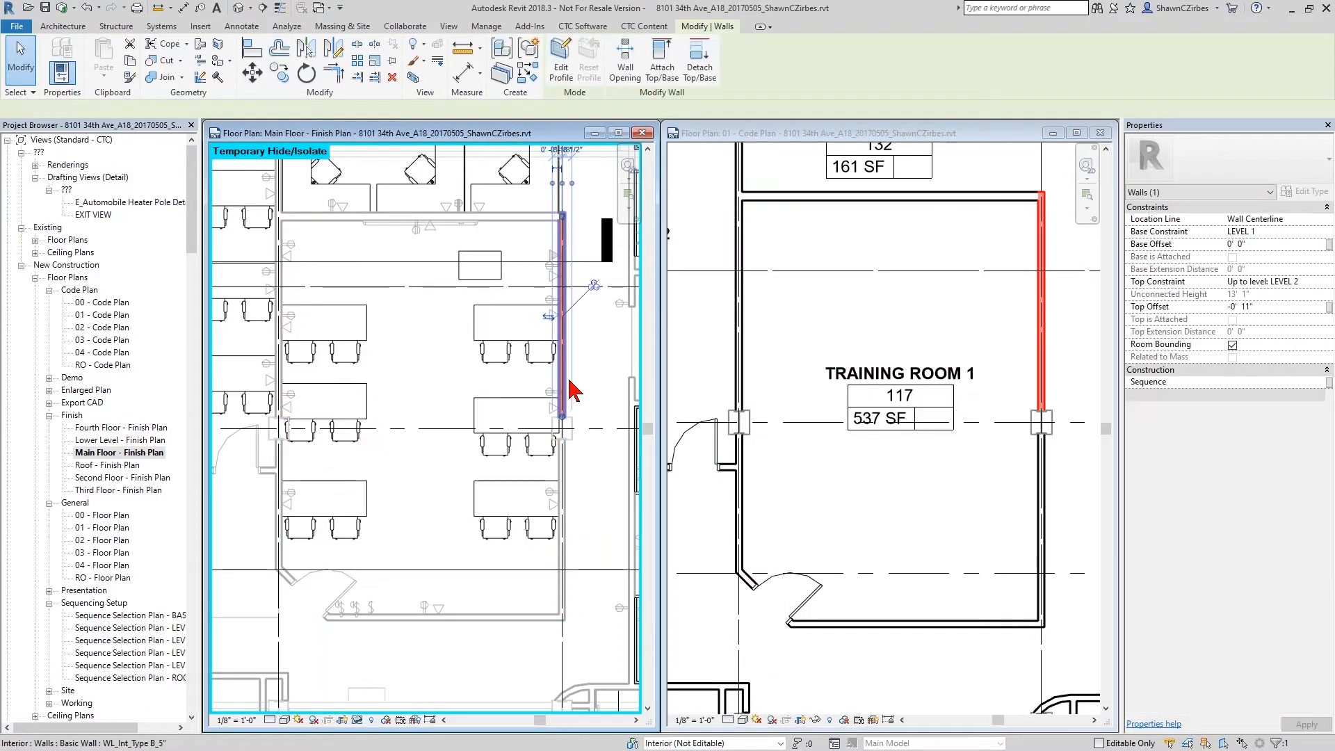
left_click(433, 391)
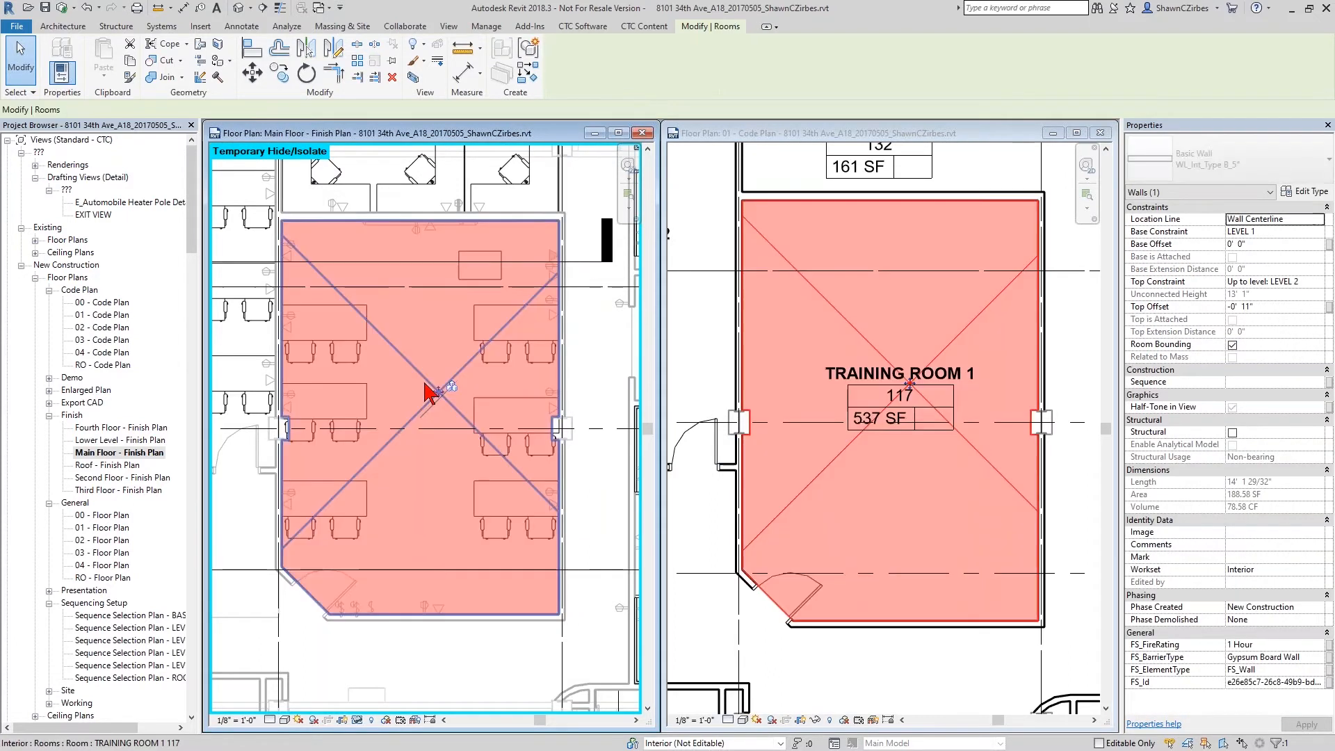
Step: Select the task chair in the finish plan and launch Invisibility Advisor with 01 - Code Plan as the active view
left_click(492, 360)
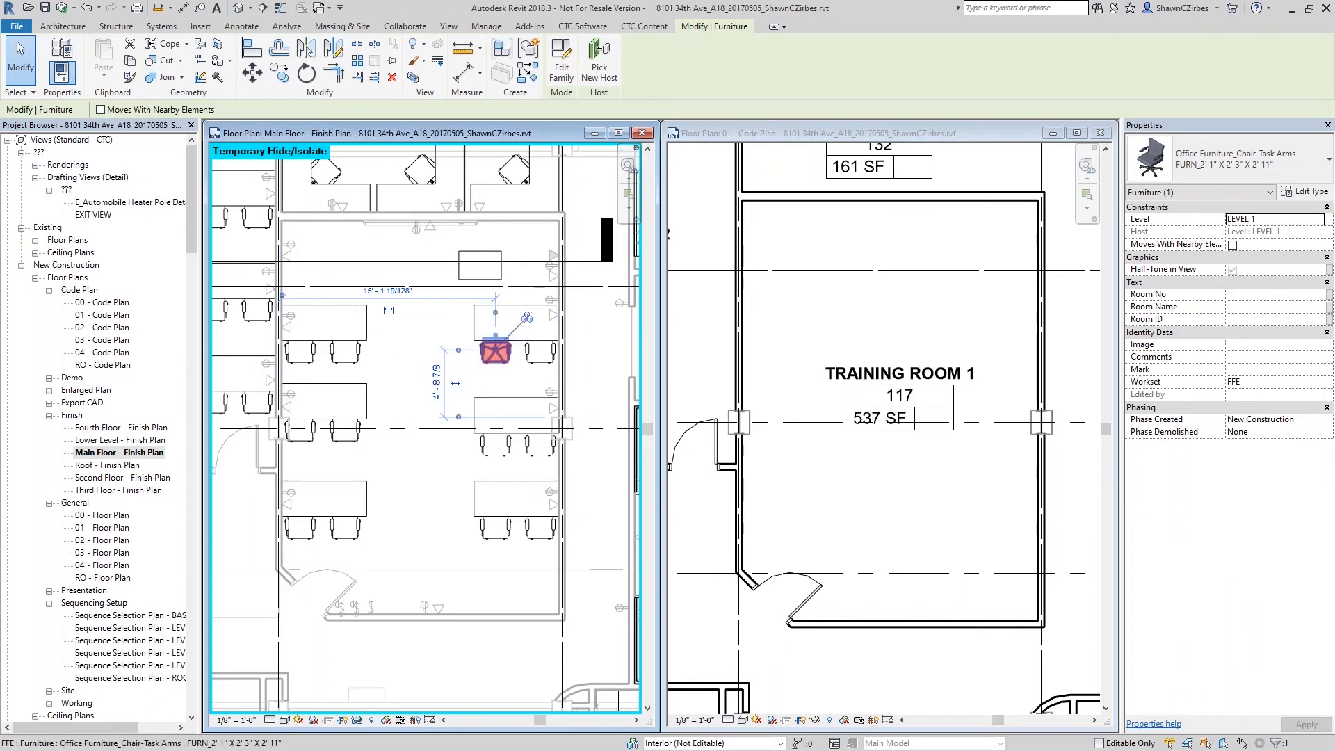
left_click(827, 333)
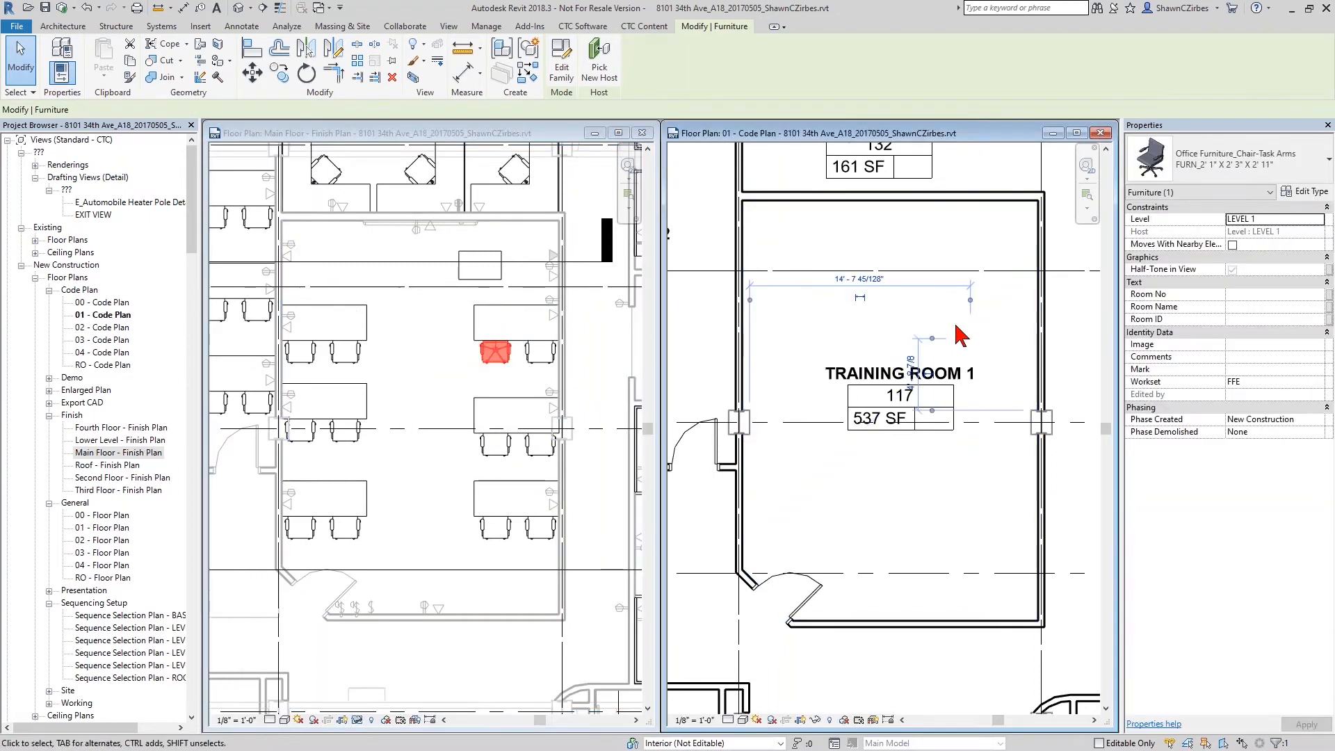
scroll(977, 369, "up", 2)
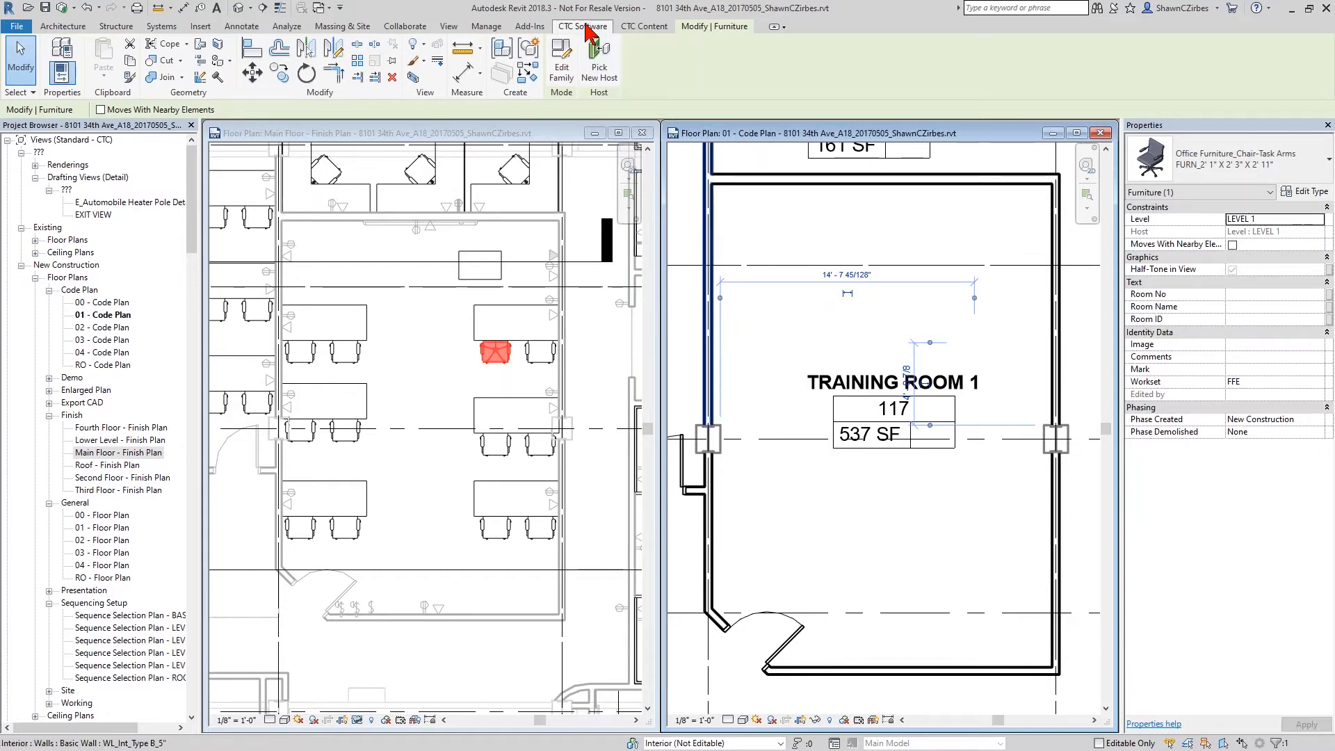
left_click(583, 26)
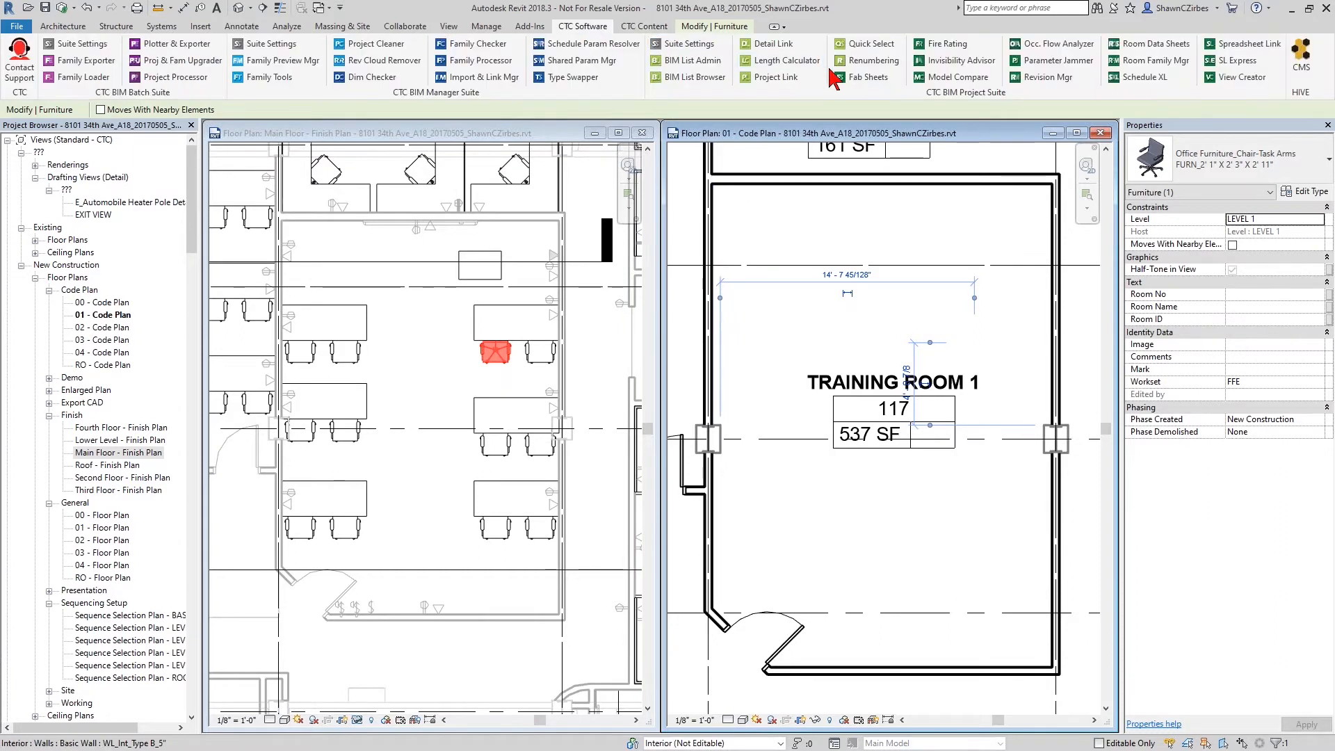
left_click(946, 64)
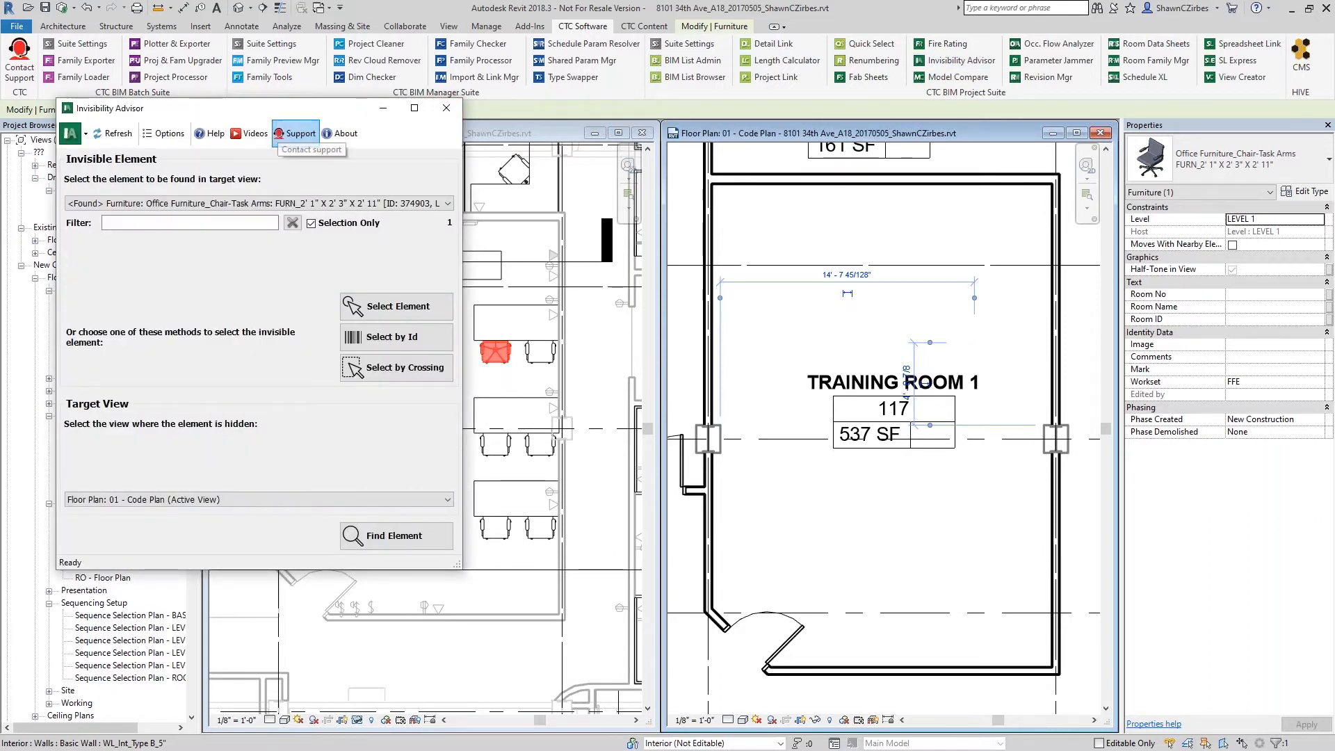
left_click(299, 133)
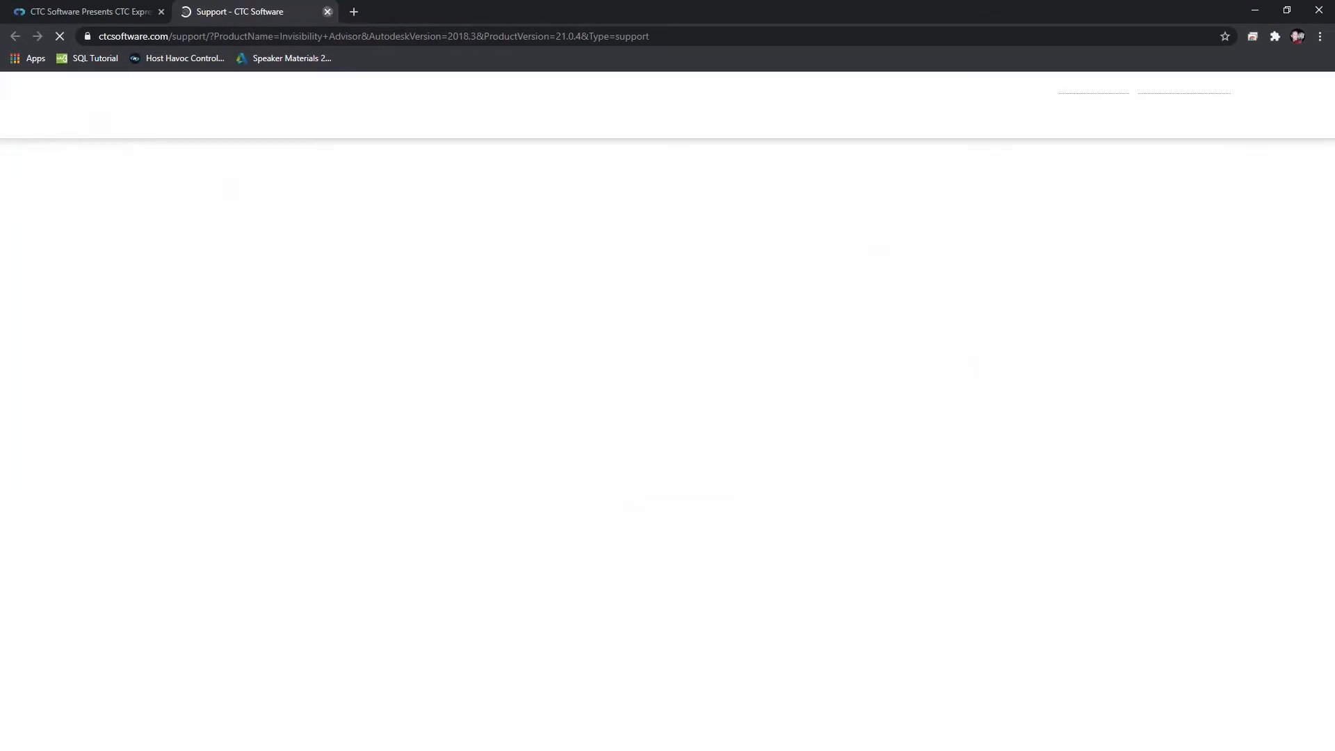
left_click(328, 12)
left_click(1254, 10)
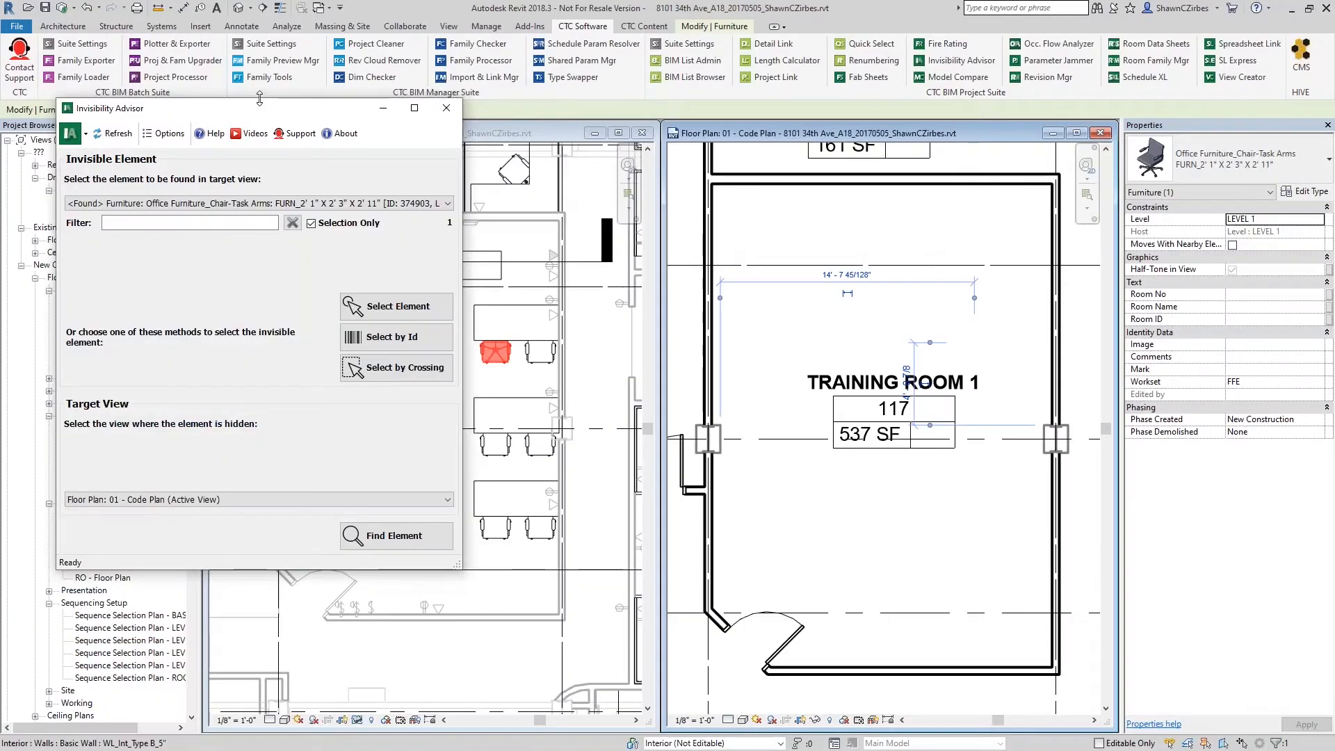
Step: Clear the selection and reselect the Training Room 1 task chair as Invisibility Advisor's invisible element
left_click_drag(264, 104, 274, 97)
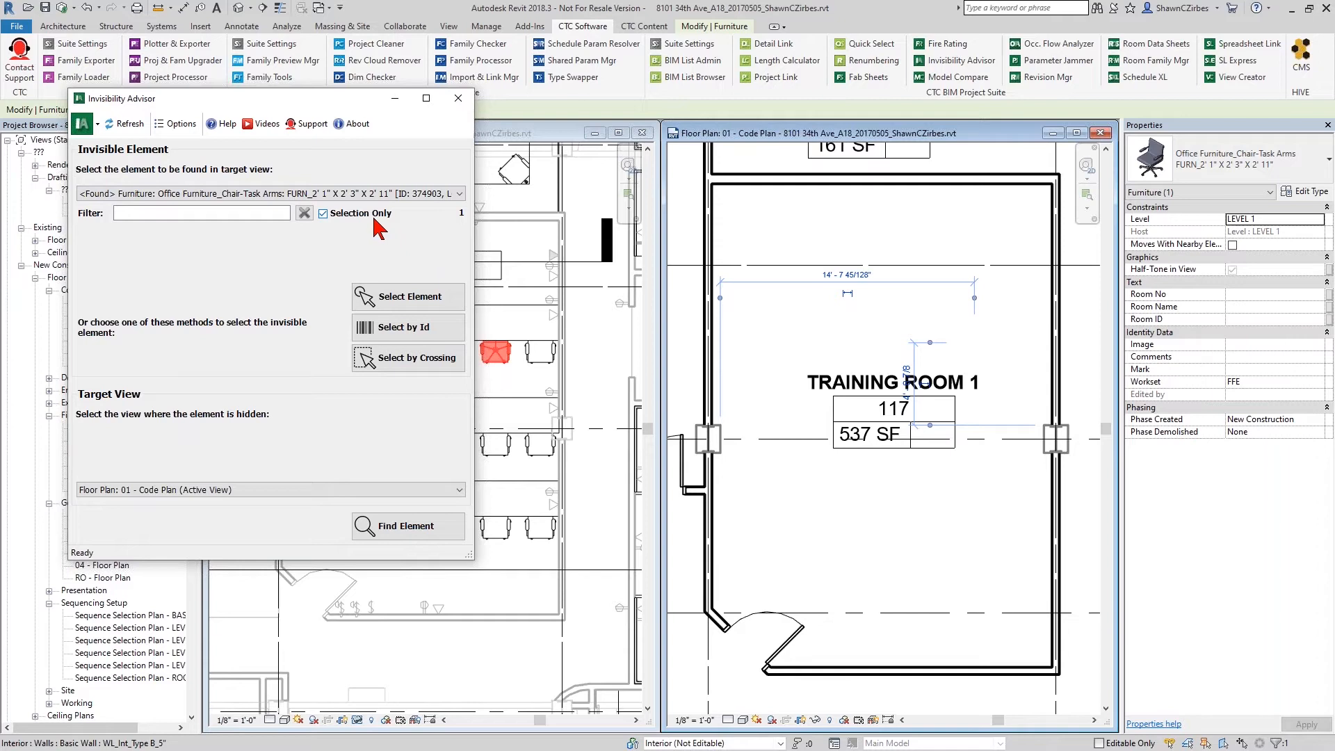
left_click(513, 380)
key("Escape")
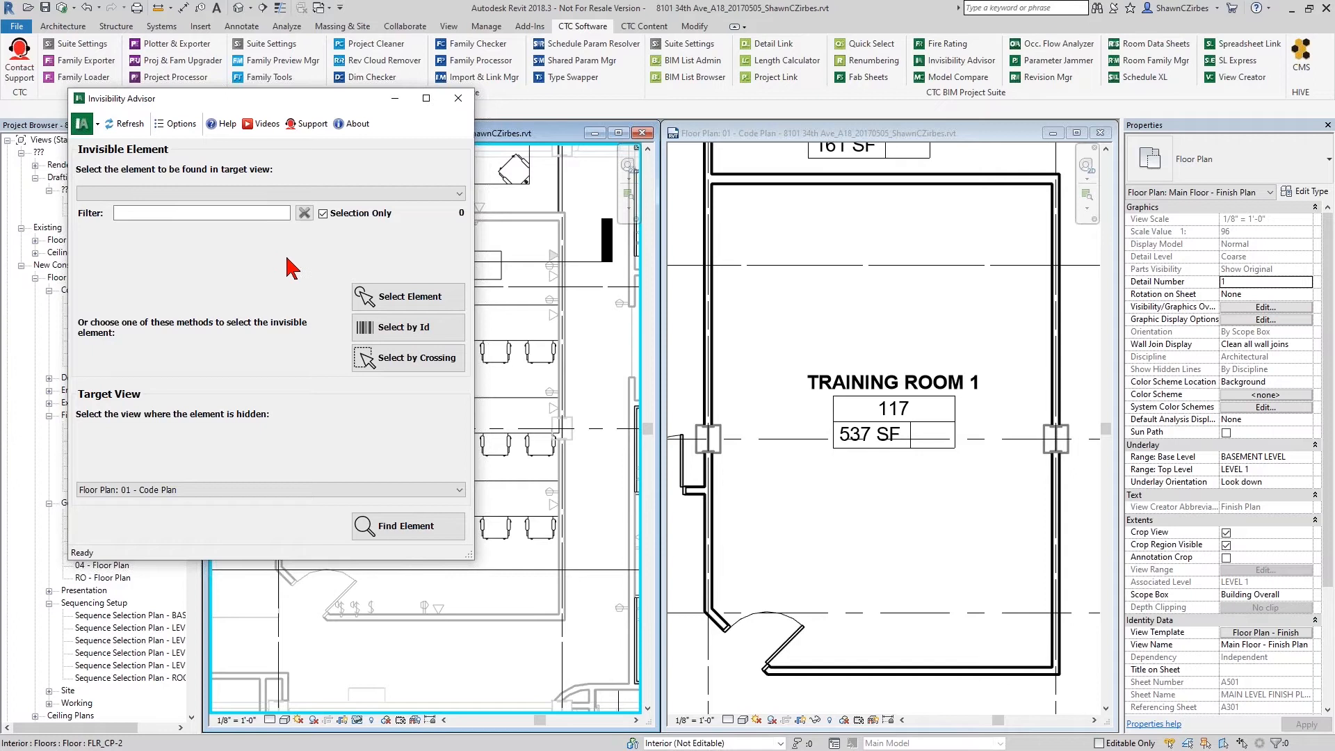
left_click(502, 375)
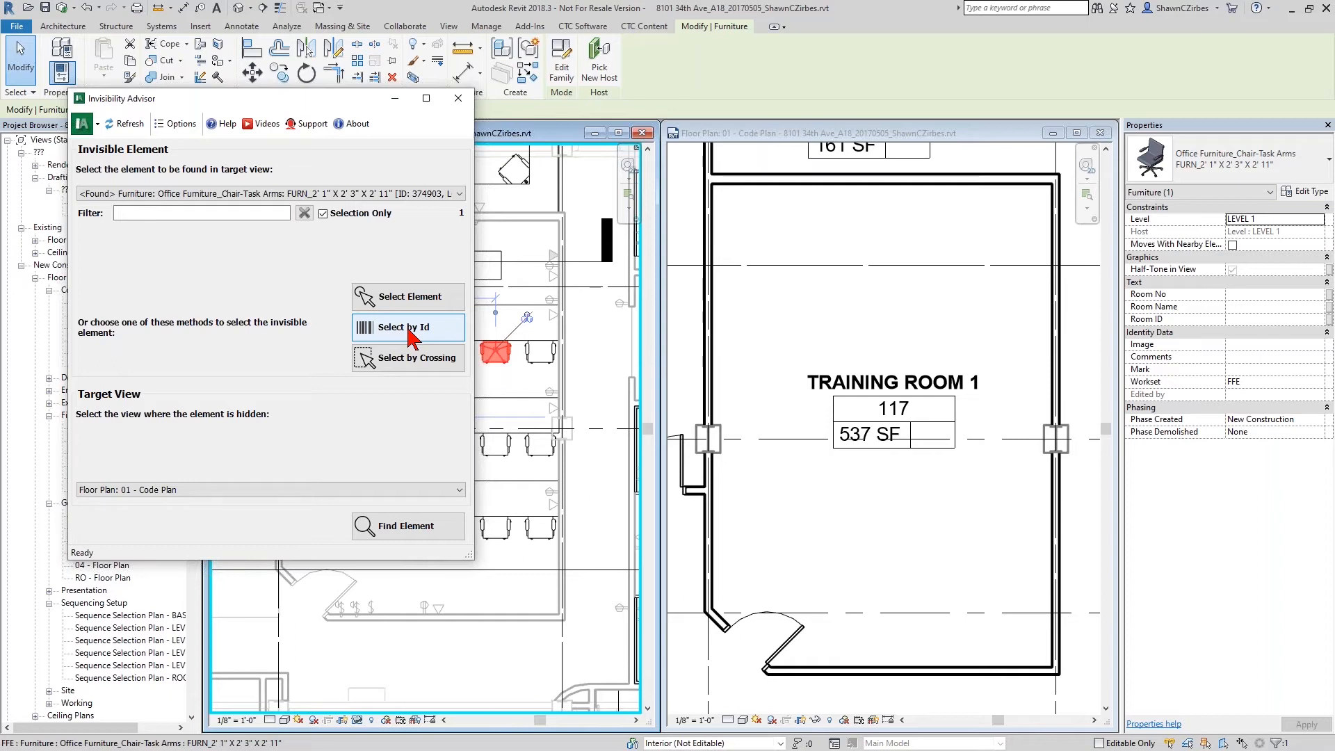
left_click(404, 367)
scroll(516, 375, "down", 3)
scroll(515, 368, "down", 1)
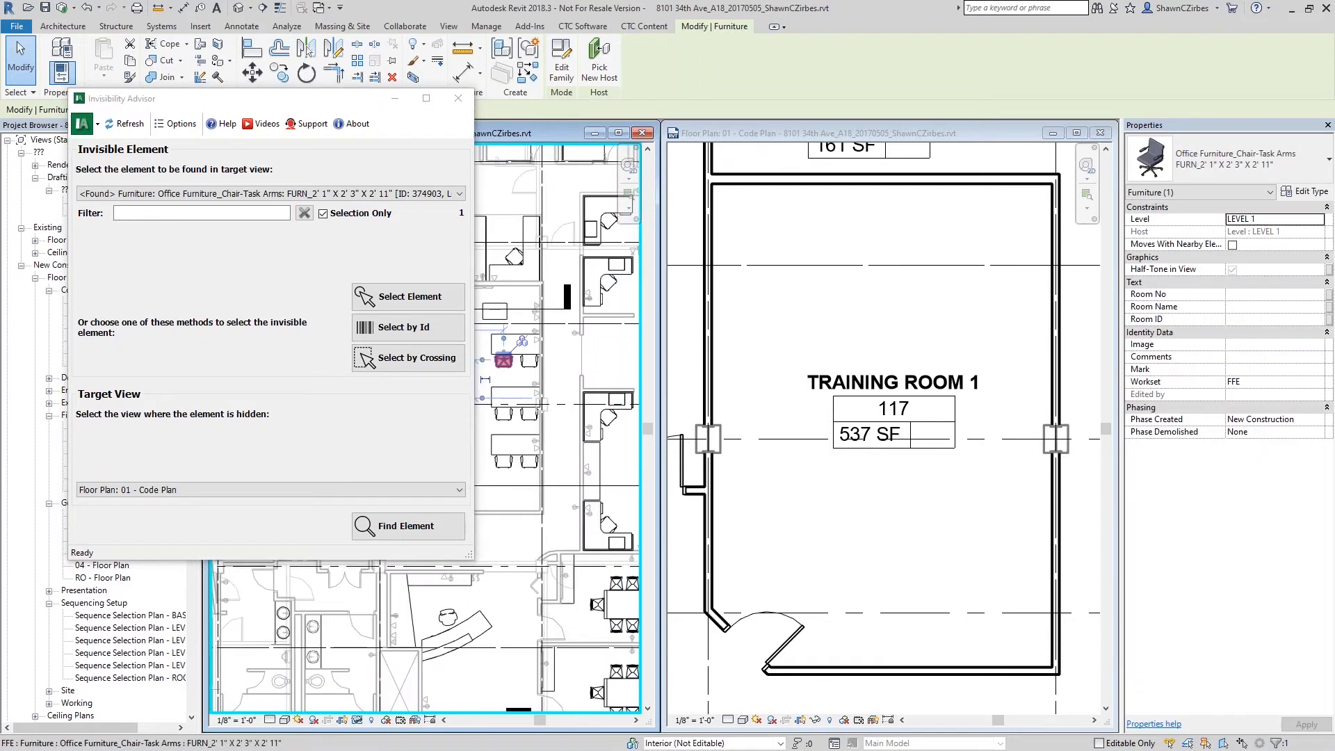
Step: Pick the found task chair as the invisible element and 01 - Code Plan (Active View) as the target view in Invisibility Advisor
middle_click_drag(515, 368, 541, 368)
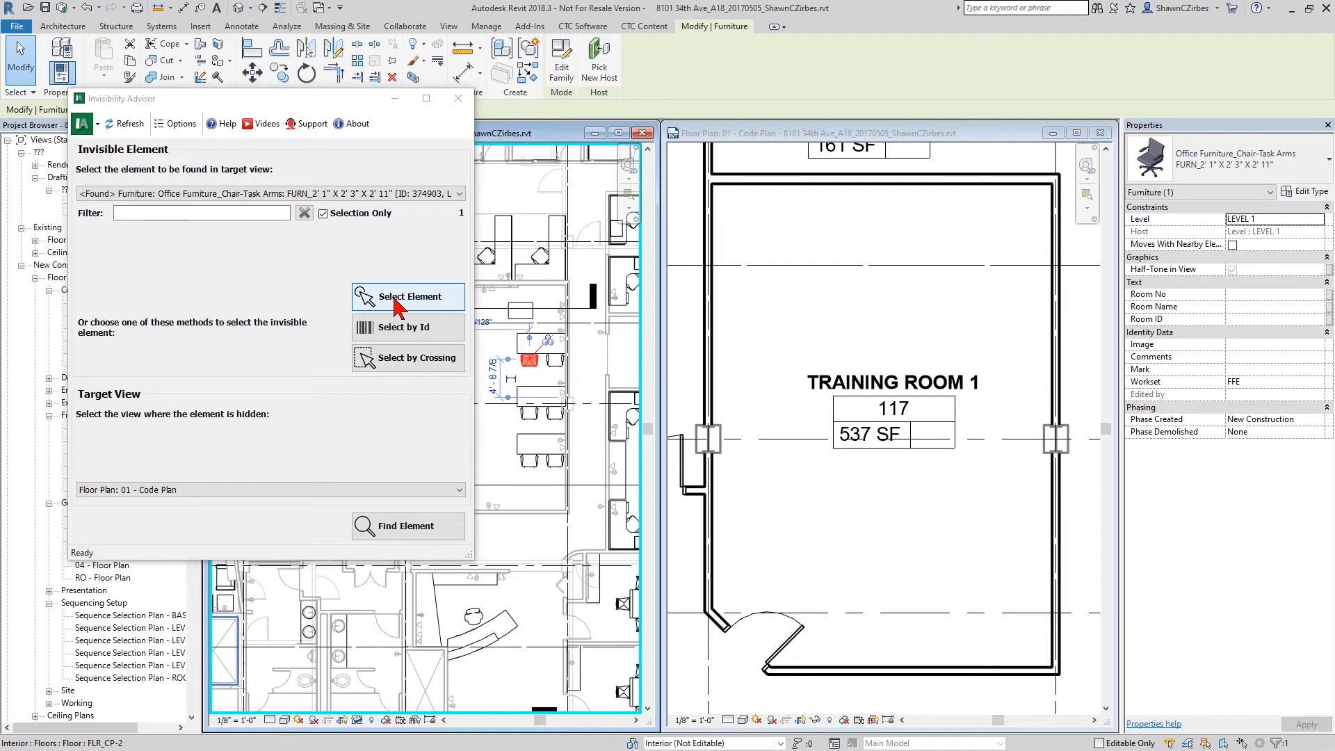
left_click(596, 28)
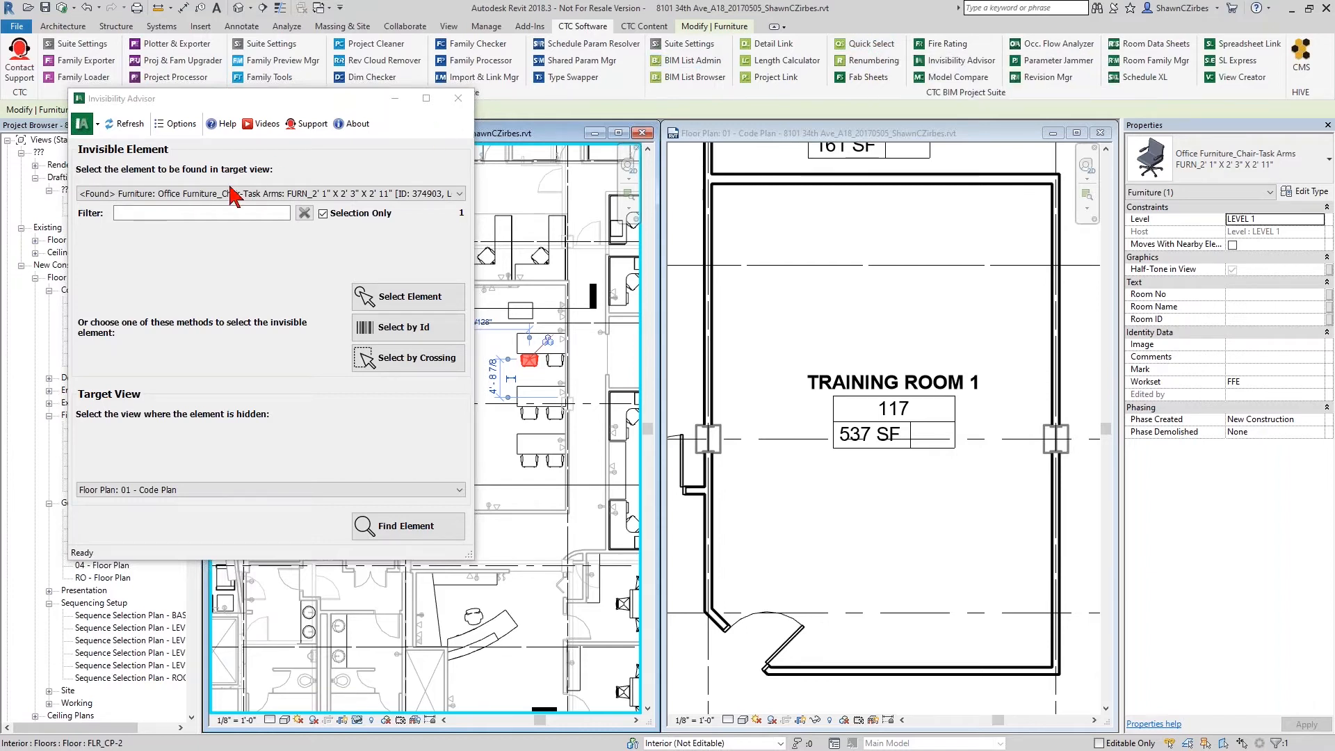
left_click(209, 272)
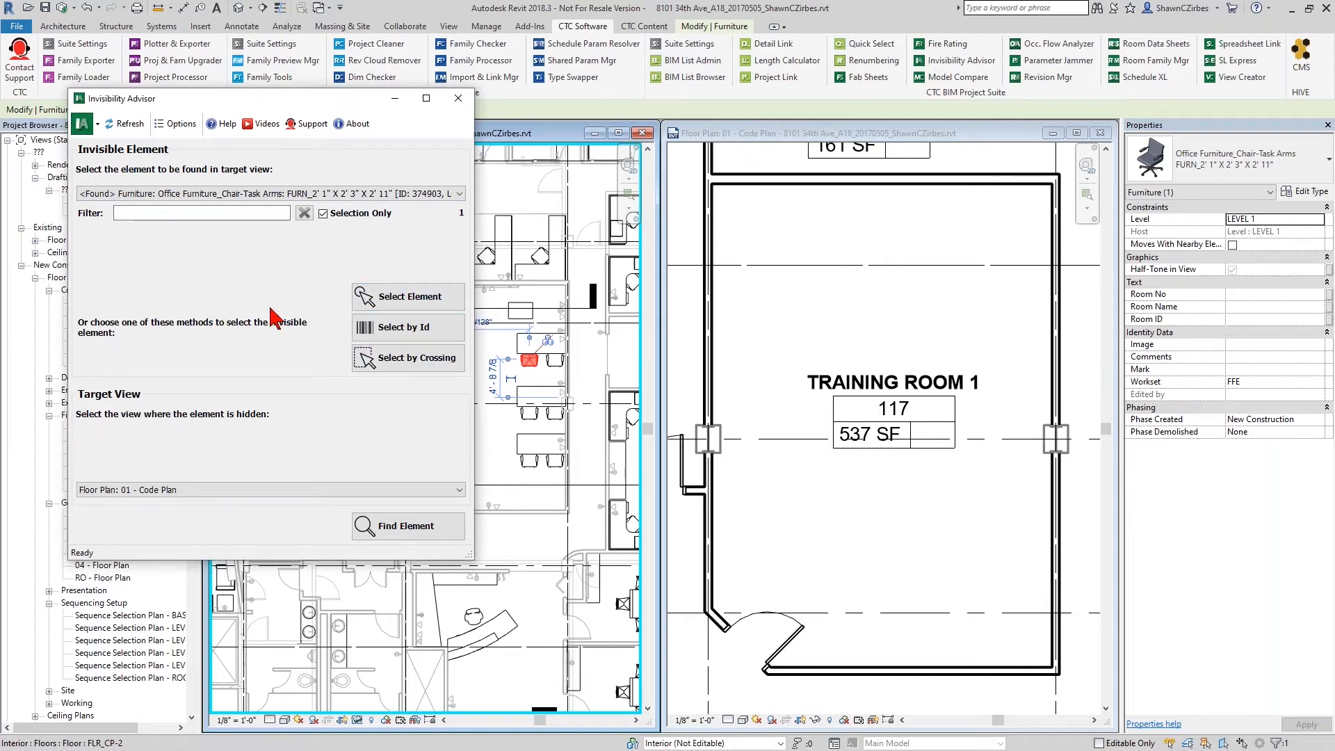
left_click(174, 195)
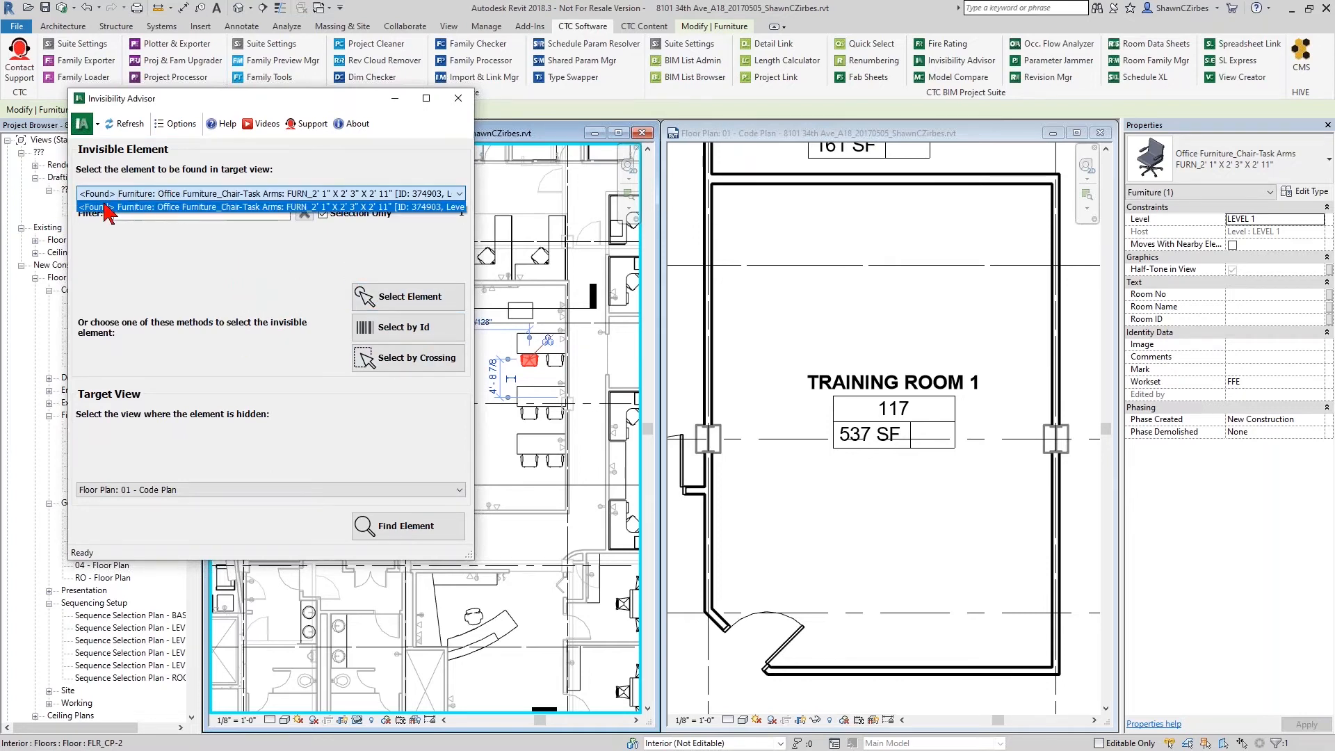
left_click(273, 206)
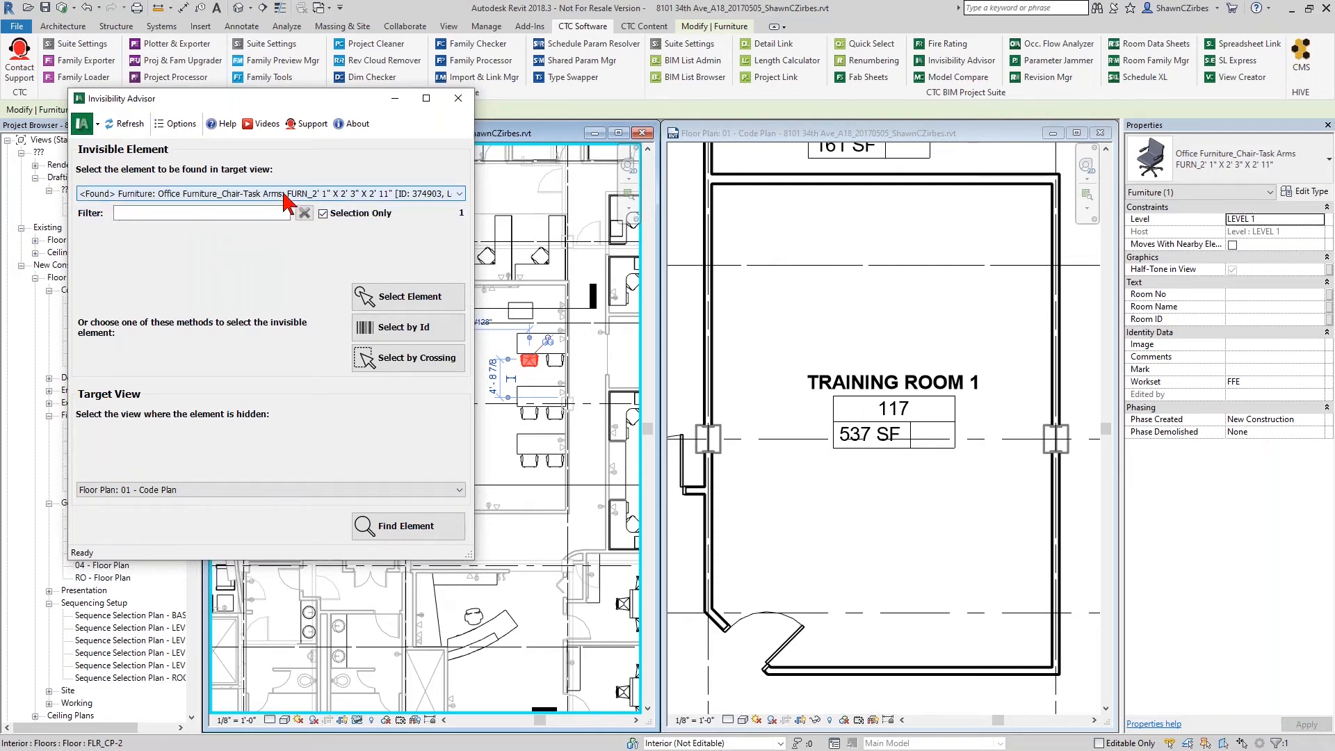
left_click(880, 328)
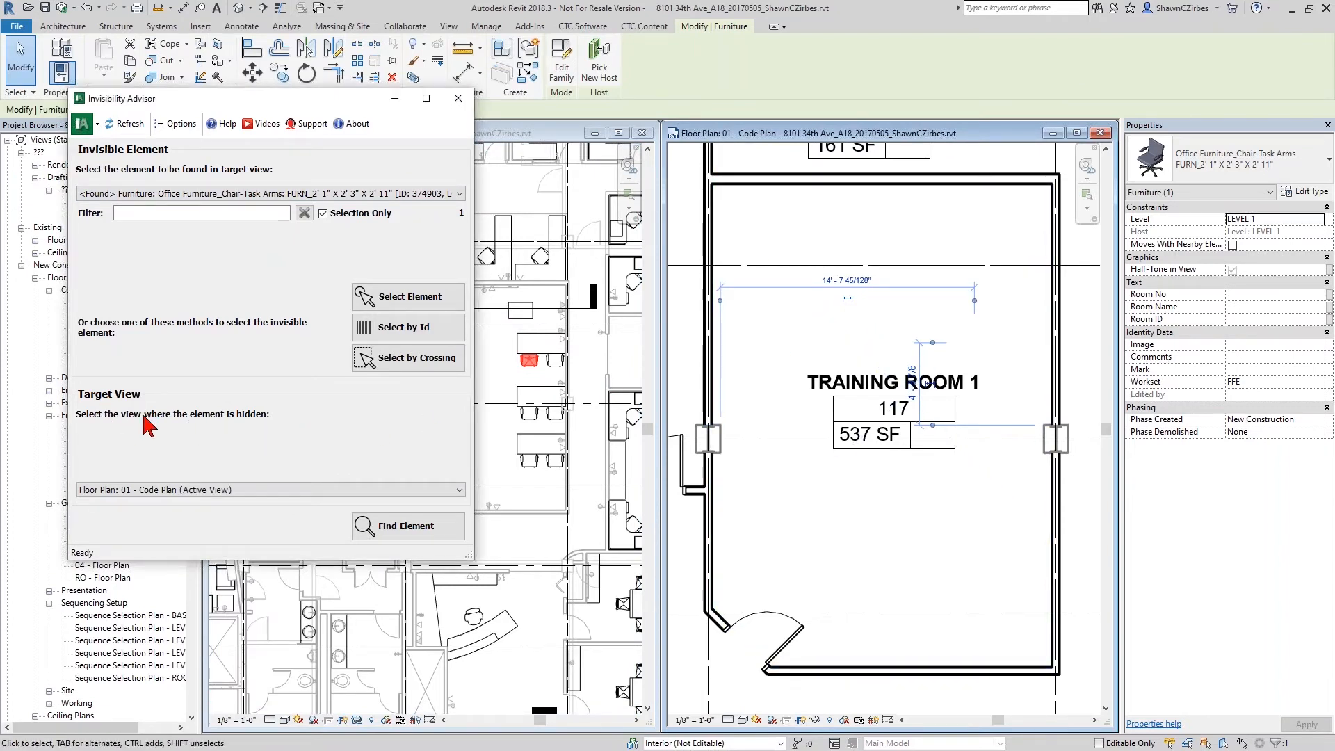
left_click(85, 494)
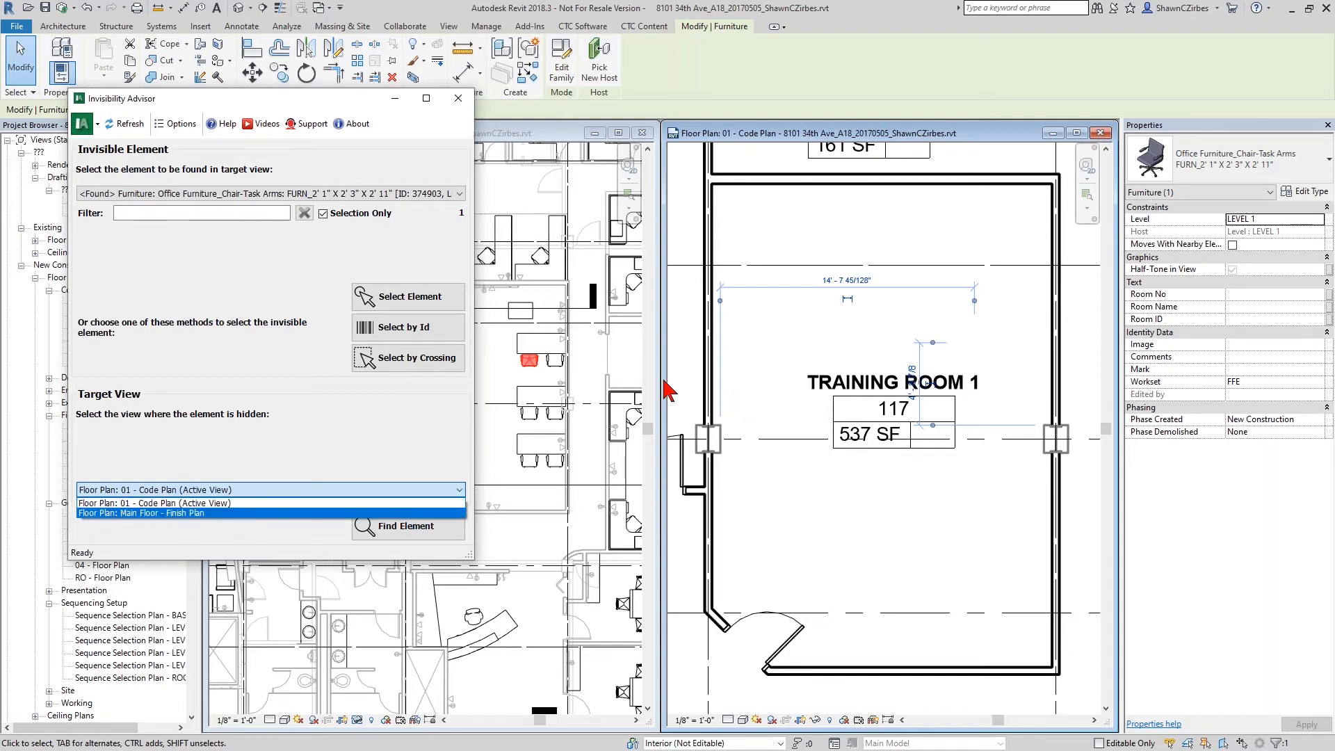
left_click(175, 502)
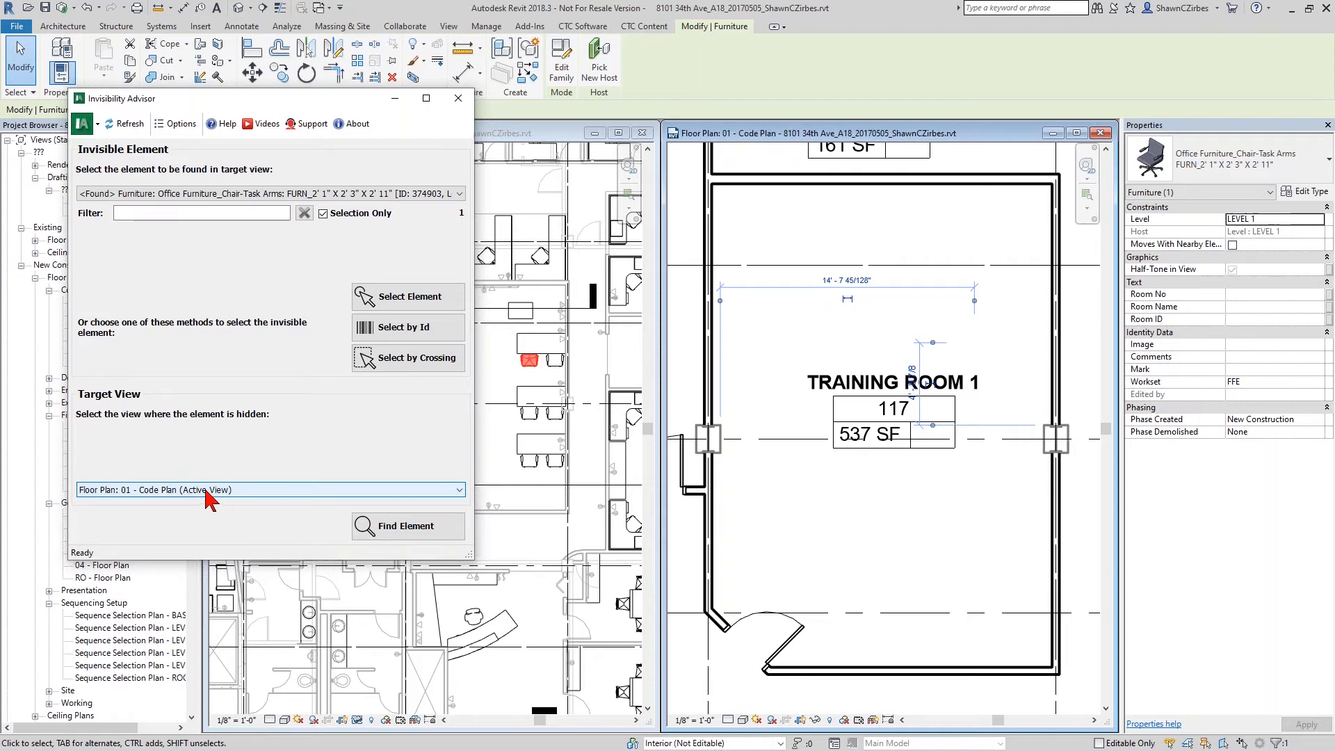
Step: Clear the chair selection in the code plan and choose 01 - Code Plan (Active View) again as the target view
left_click(828, 527)
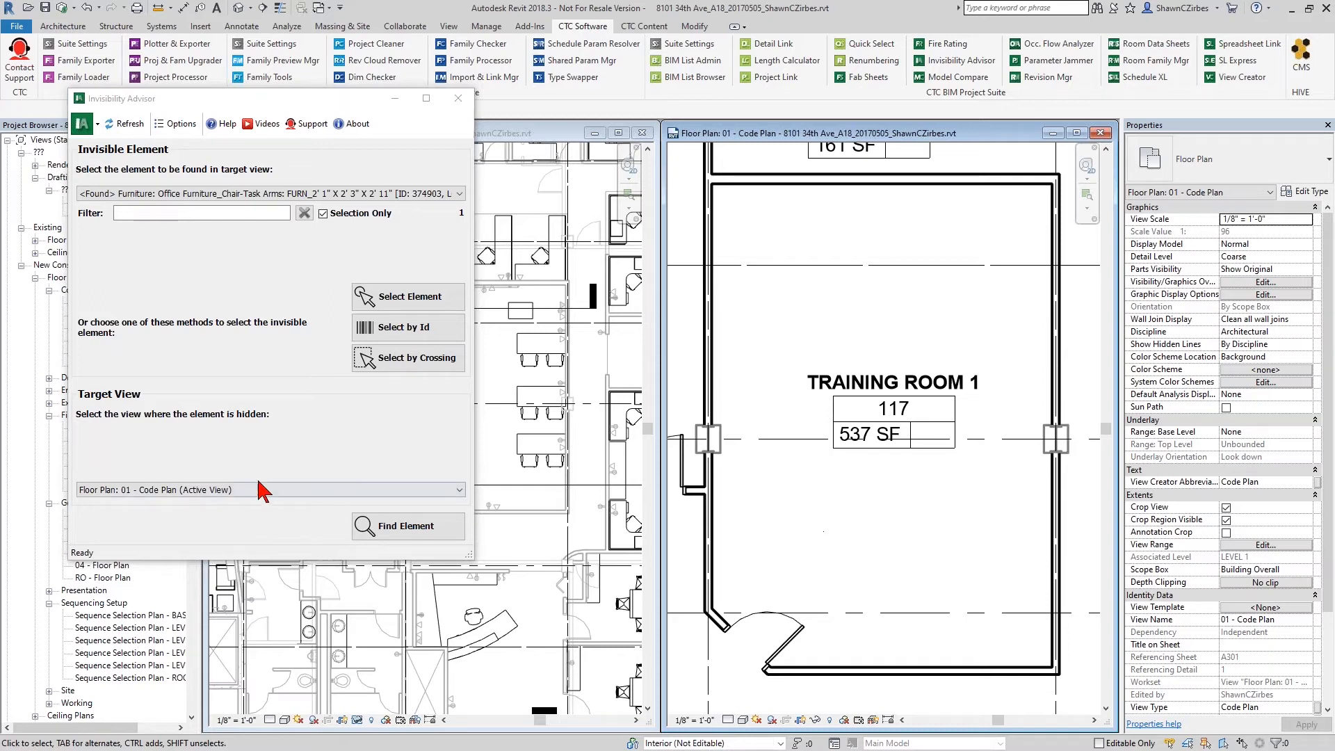
left_click(831, 315)
left_click(870, 306)
left_click(251, 488)
left_click(179, 503)
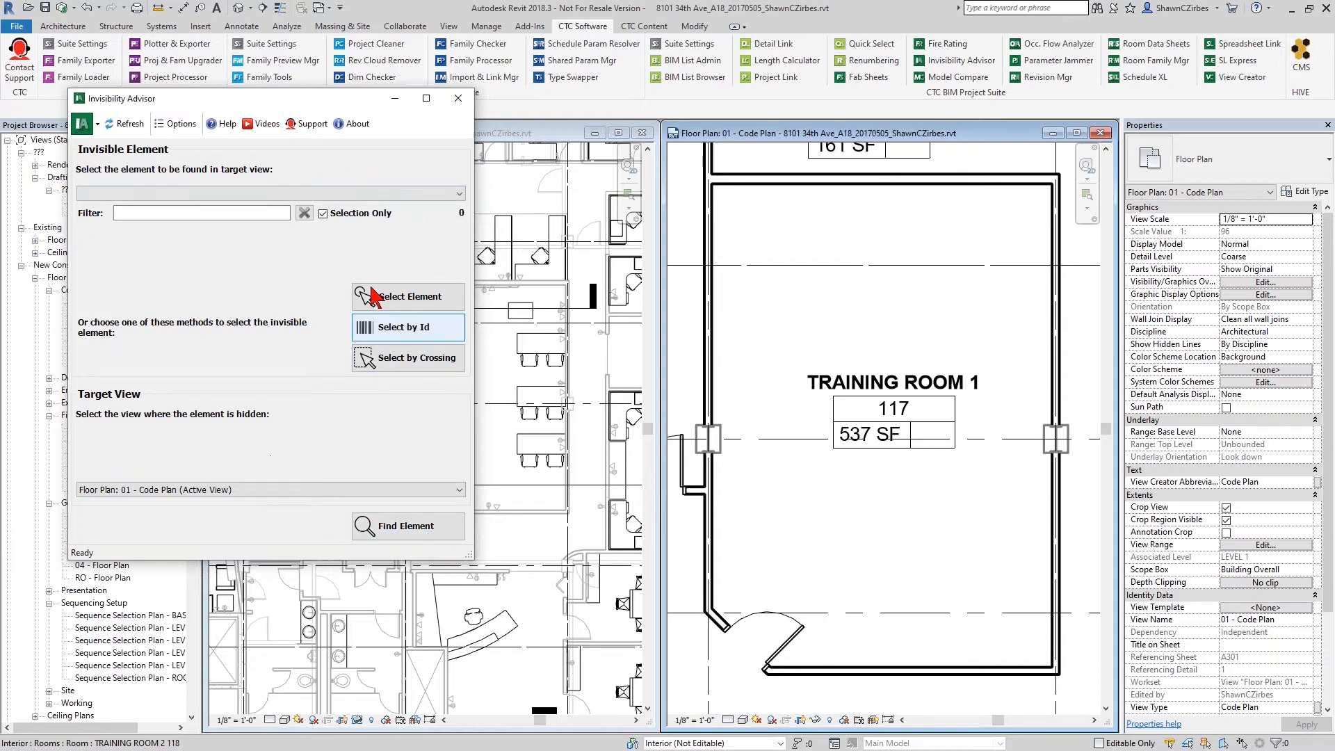
Step: Reselect the Training Room 1 task chair in the finish plan, make the code plan active and run Find Element
left_click(525, 364)
left_click(525, 365)
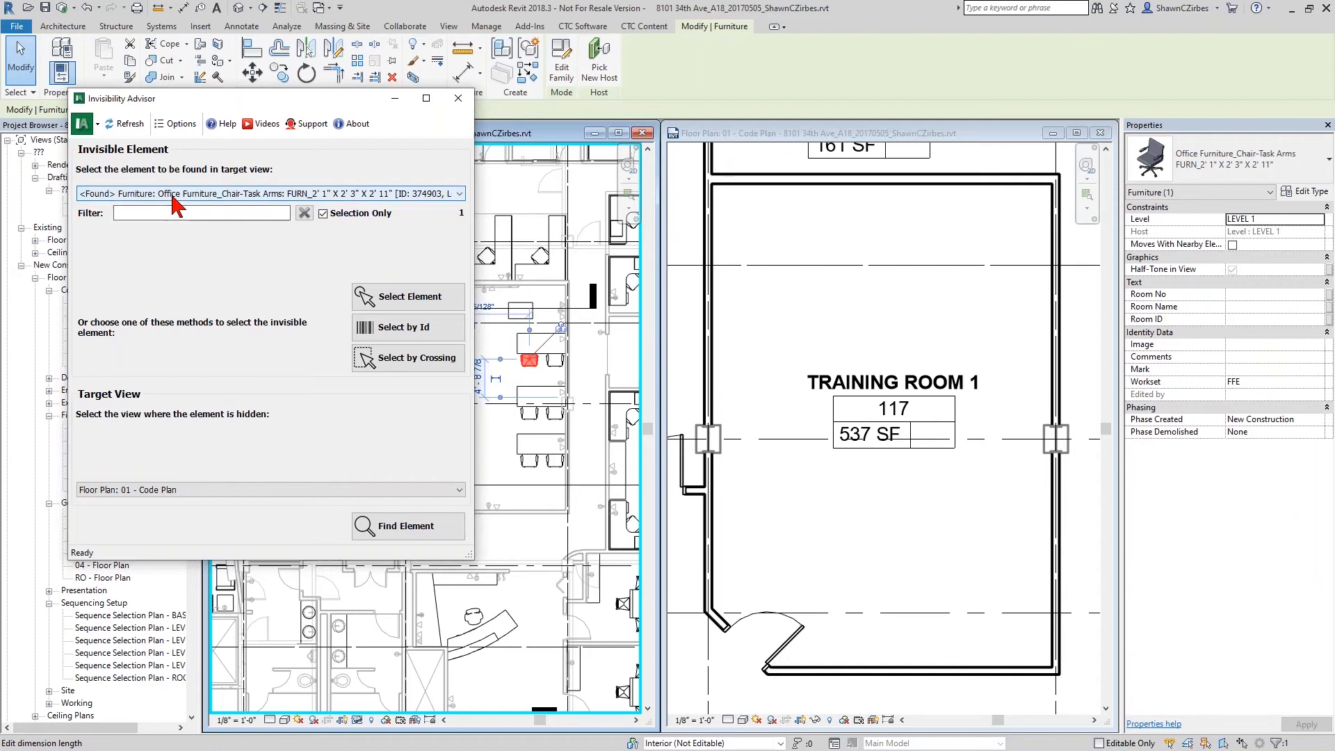
left_click(779, 367)
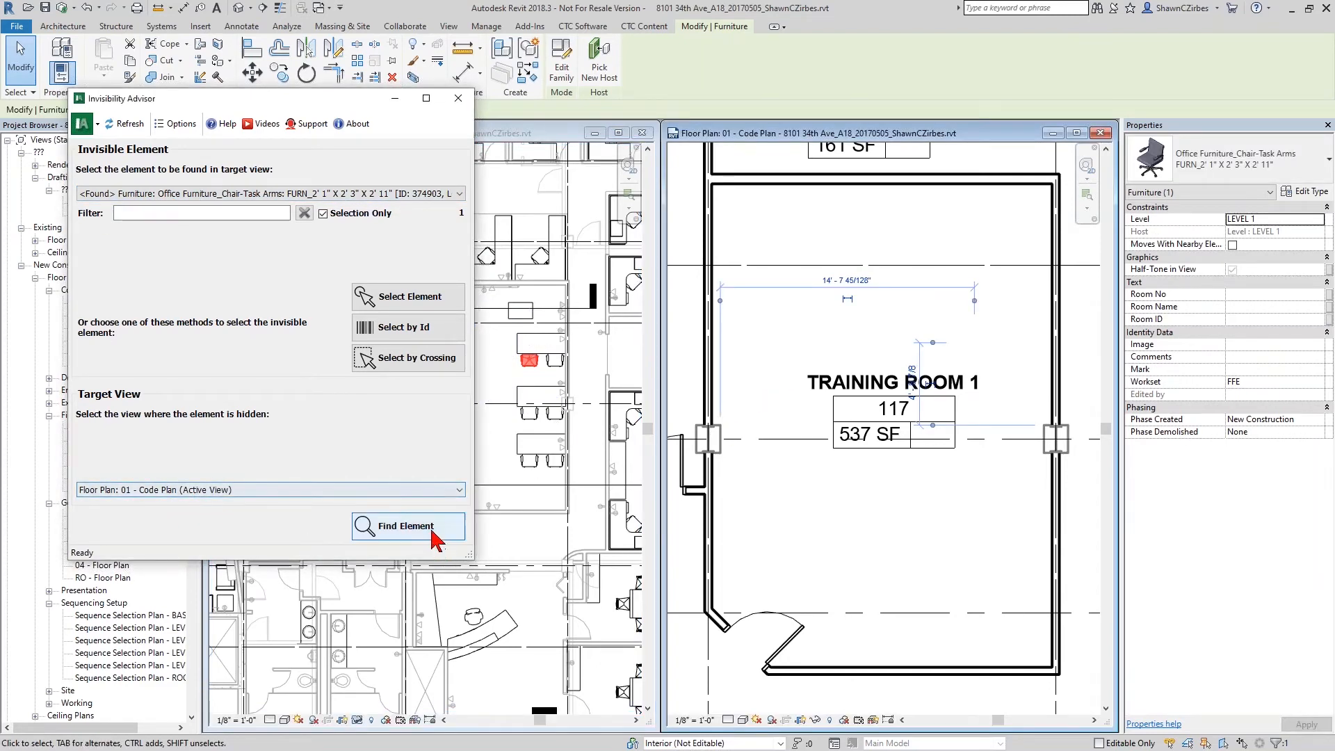
left_click(406, 527)
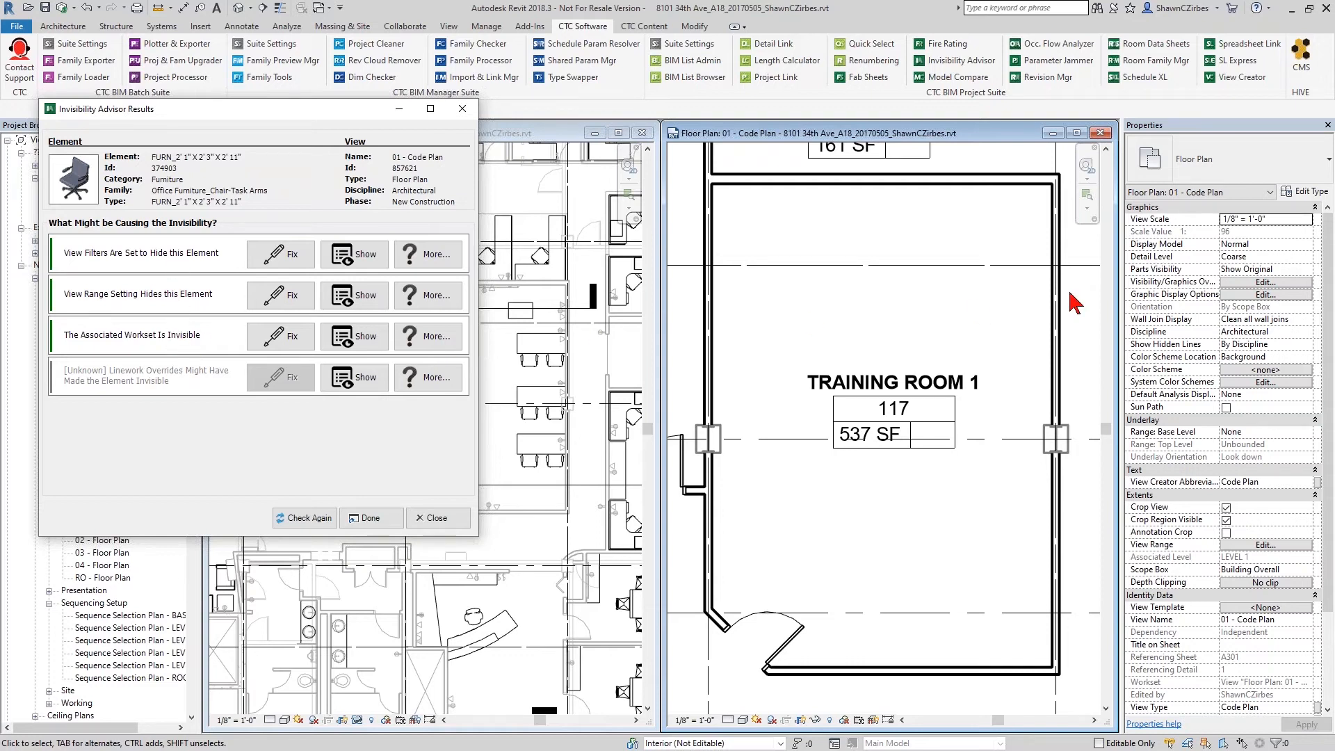
Step: Inspect the FFE workset's visibility setting in the code plan's Visibility/Graphic Overrides without changing it
left_click(1260, 282)
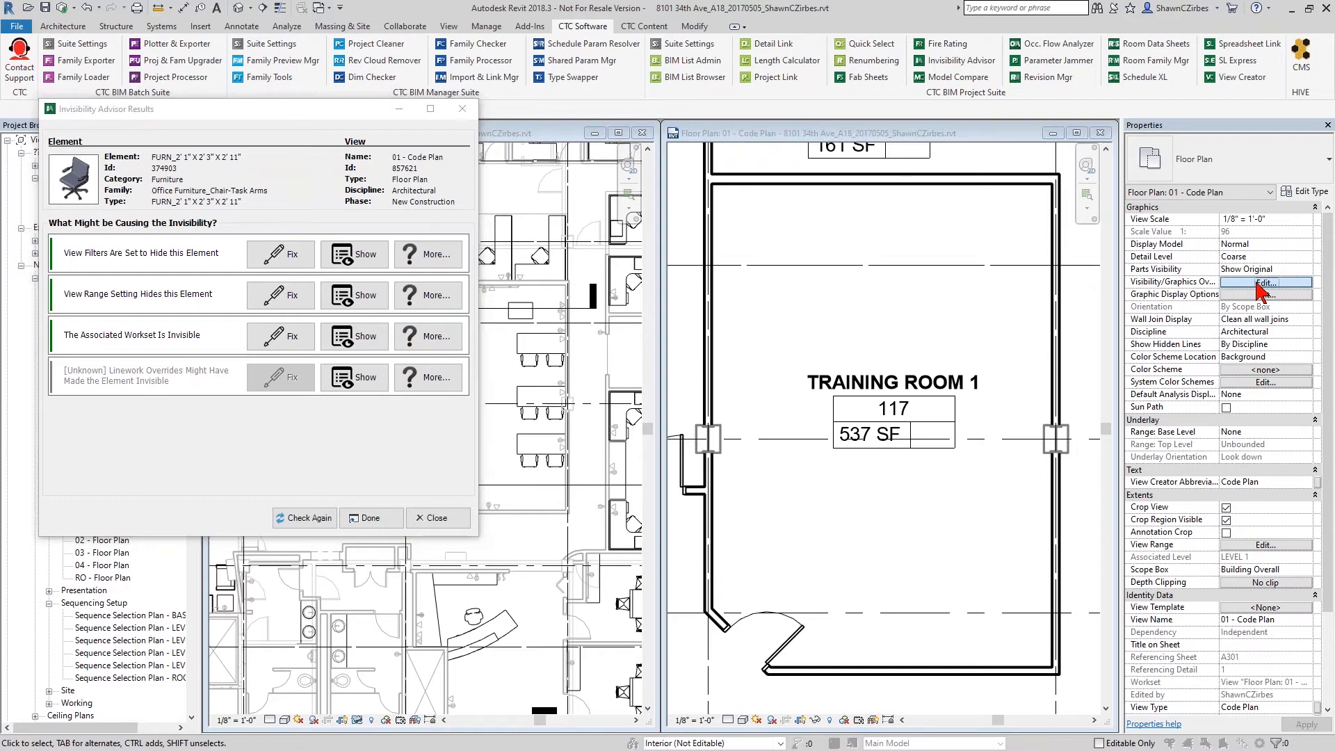
left_click(949, 101)
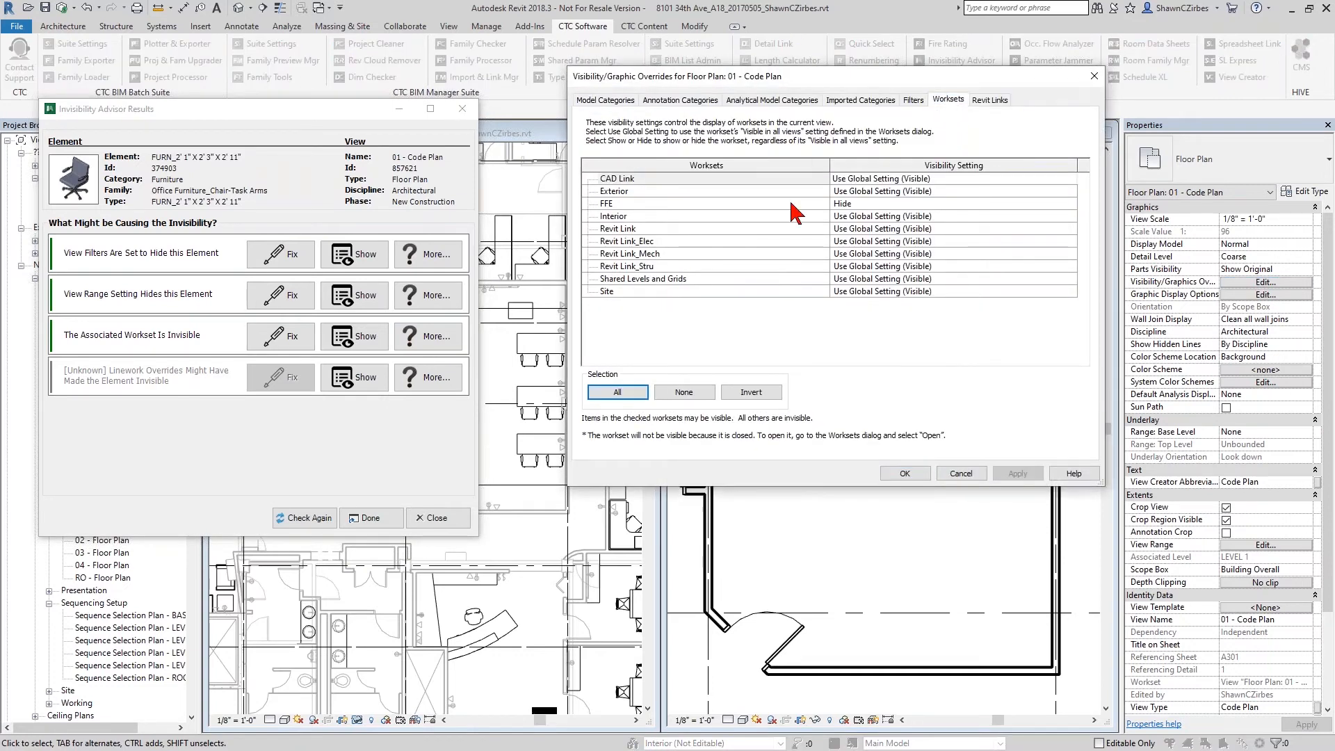
left_click(731, 204)
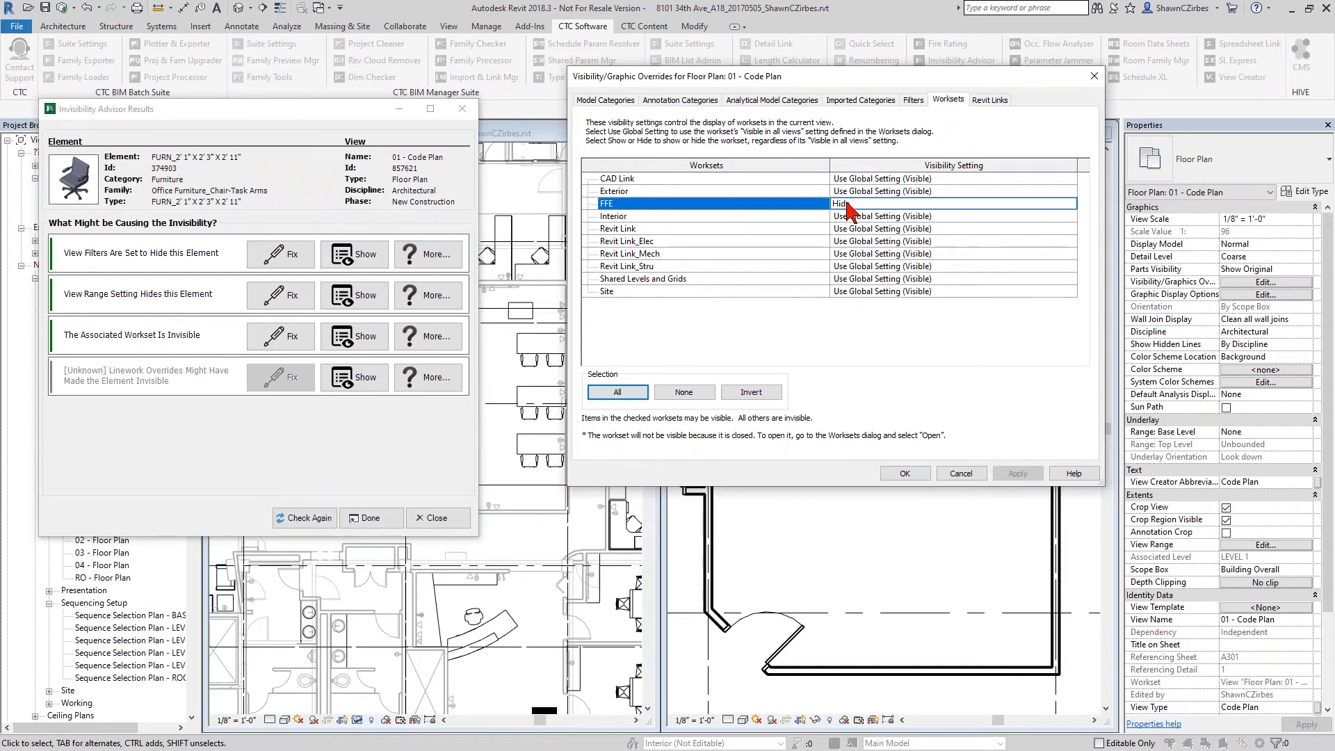
left_click(959, 474)
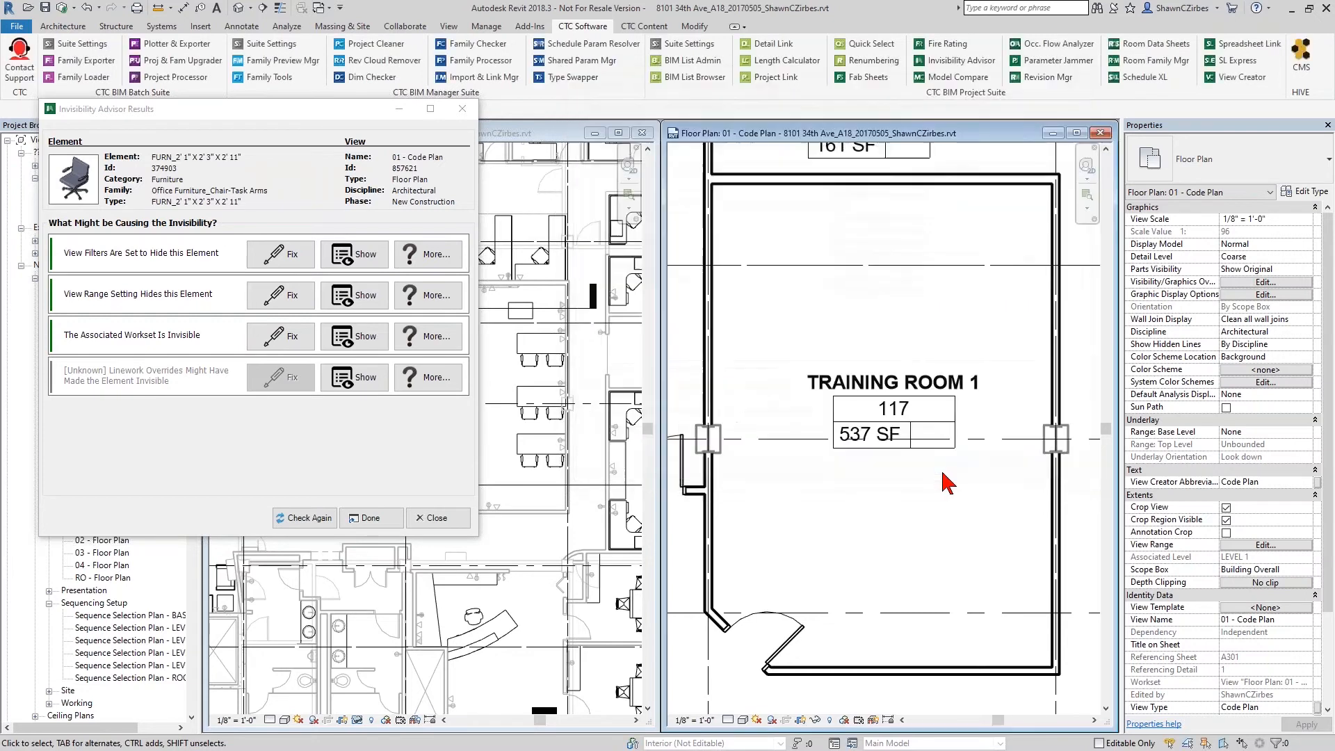
Step: Apply the automatic fix for the invisible workset and check the FFE setting in the code plan's Visibility/Graphic Overrides
left_click(289, 348)
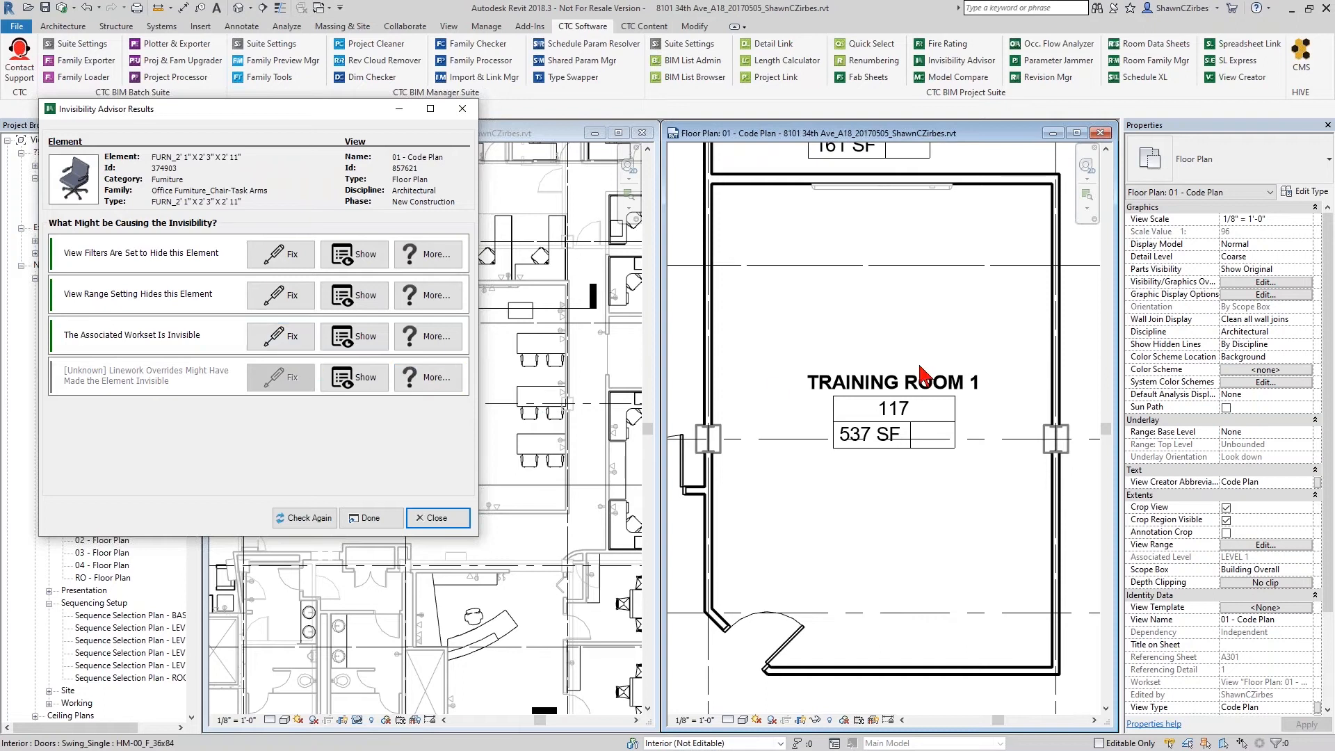
left_click(1279, 283)
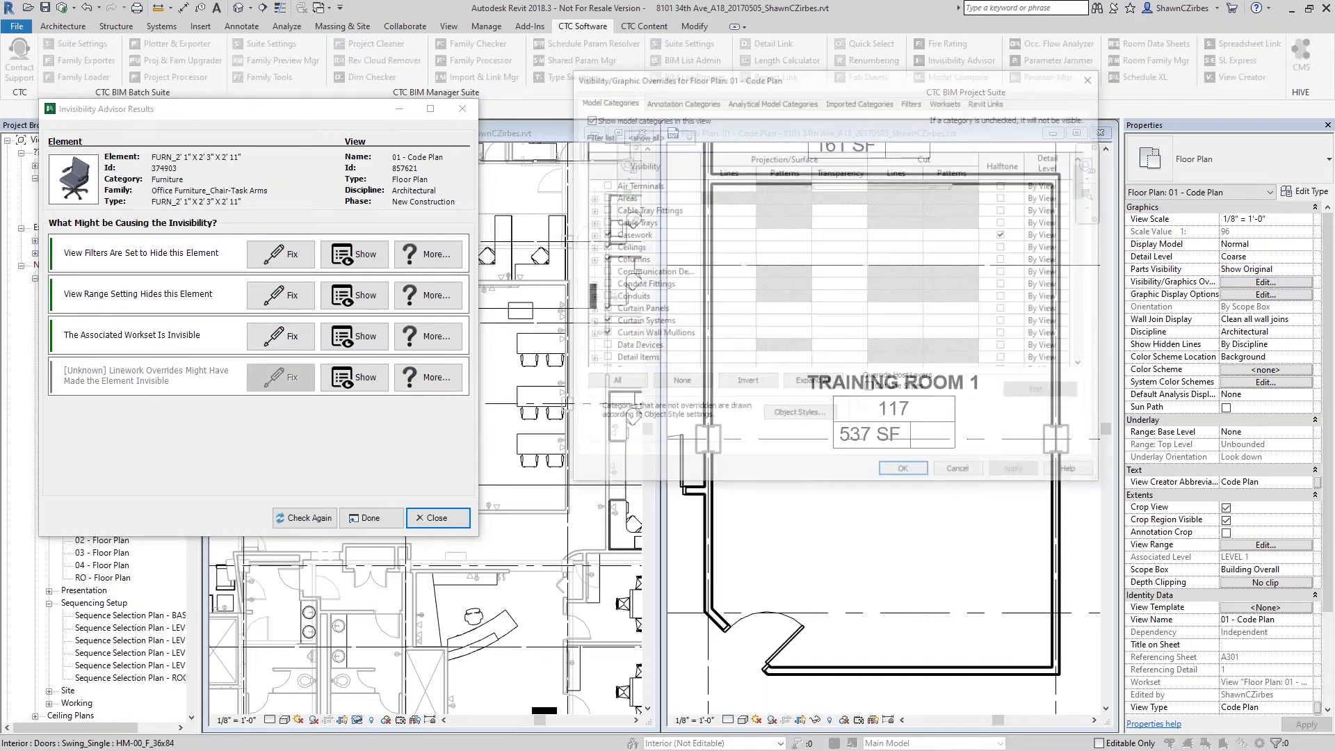
left_click(947, 100)
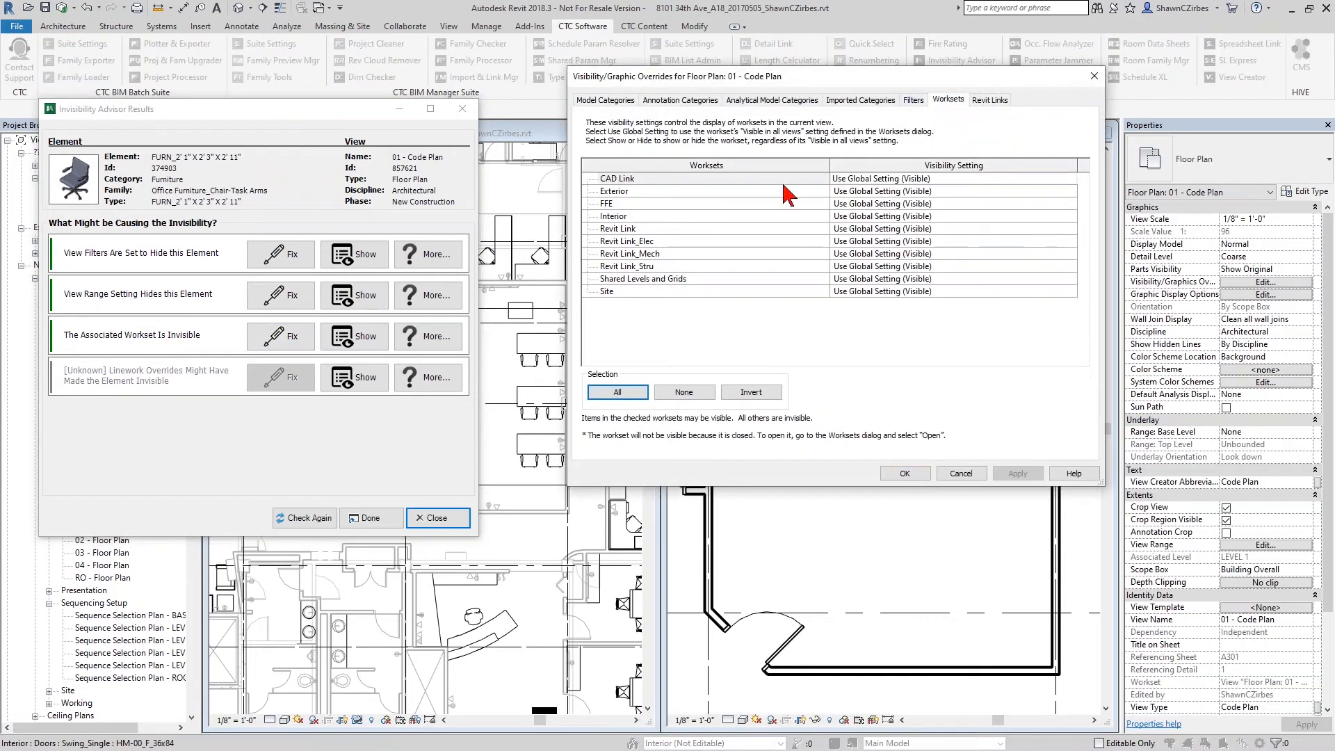
left_click(652, 204)
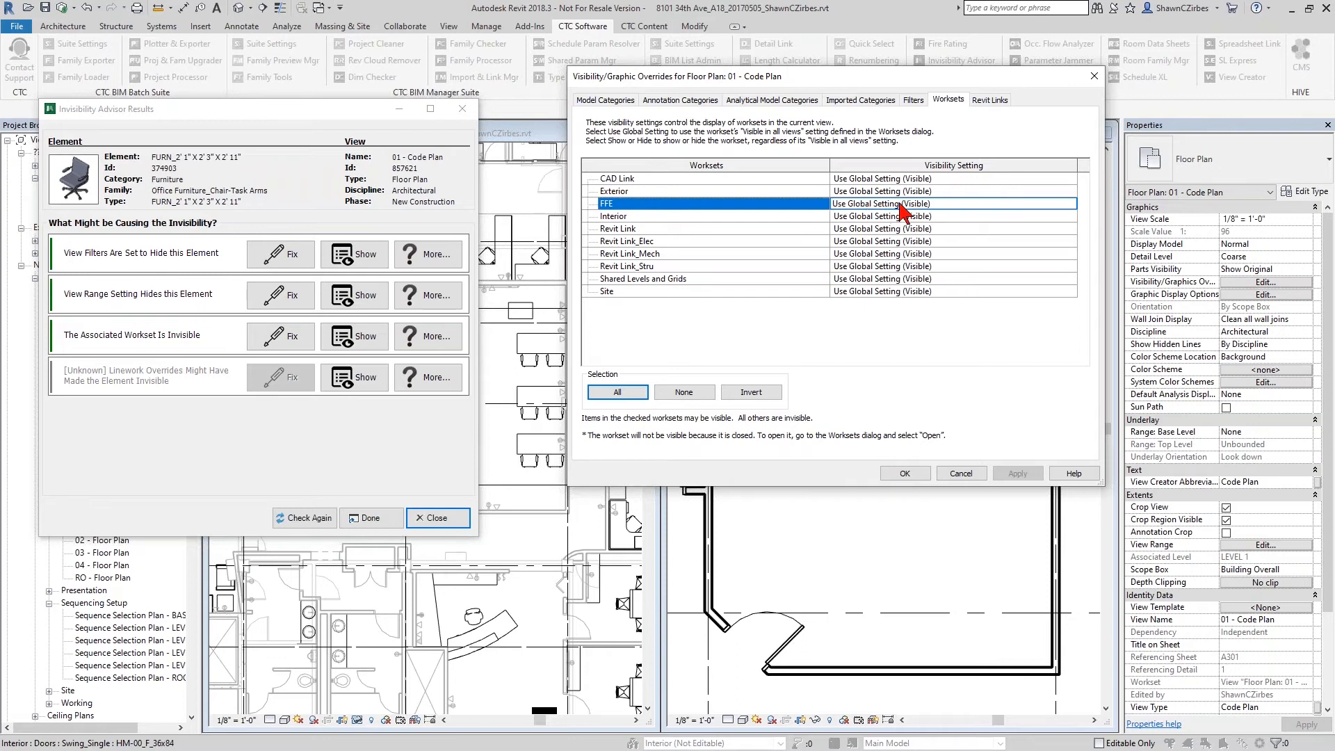
left_click(963, 477)
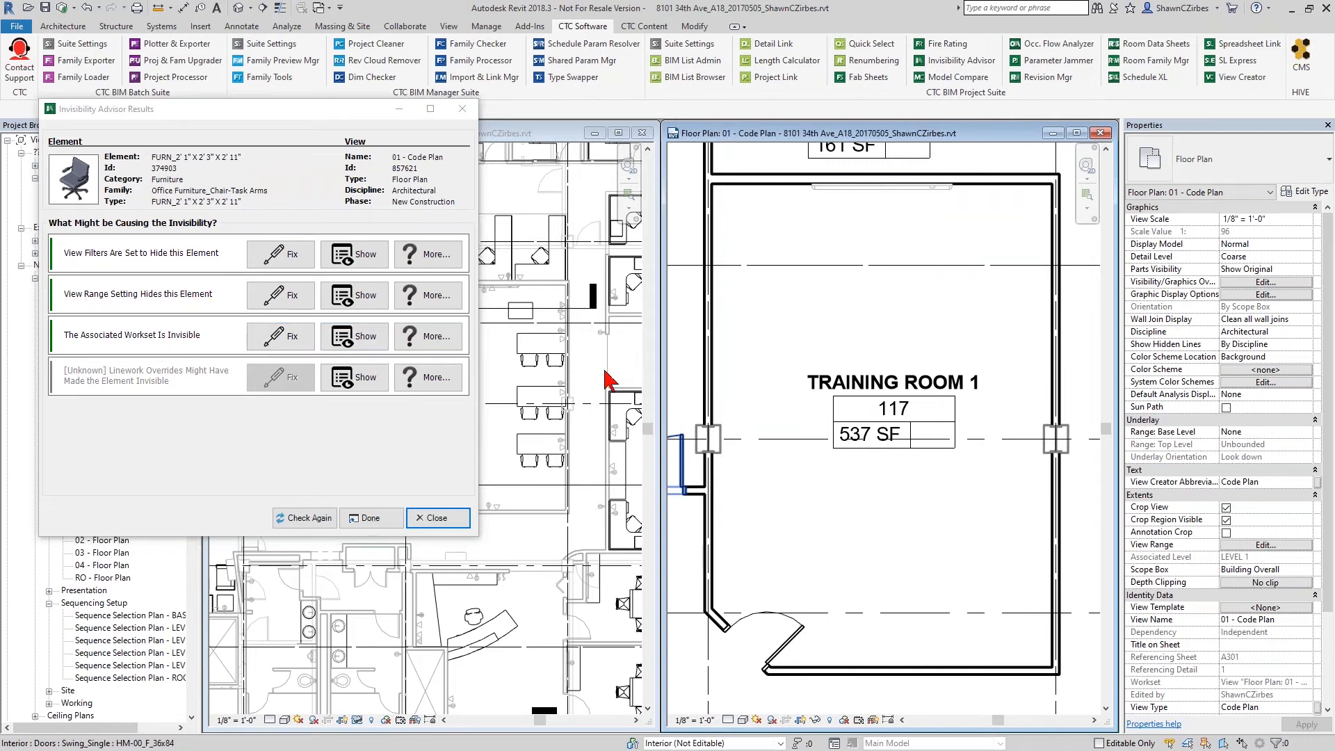
Step: Review the code plan's View Range offsets and apply the automatic fix for the view range cause
left_click(1245, 545)
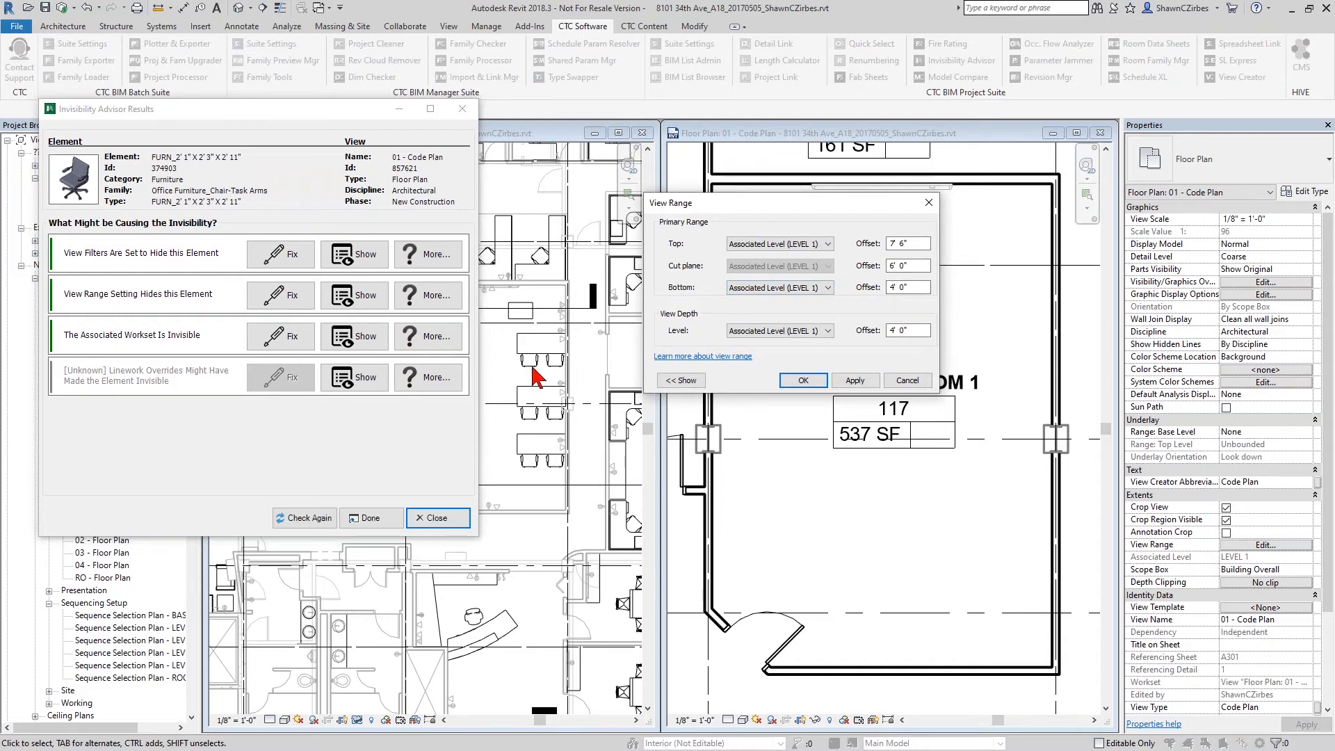
left_click(907, 380)
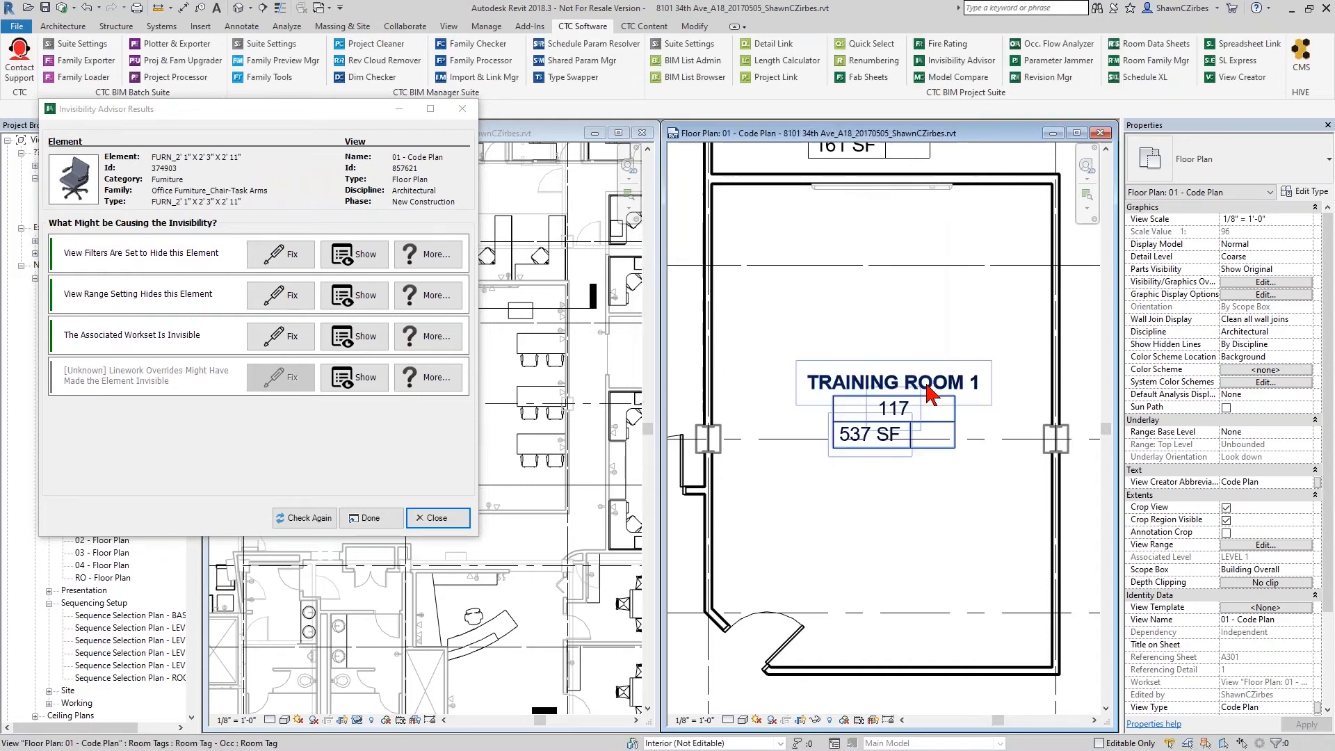
left_click(291, 299)
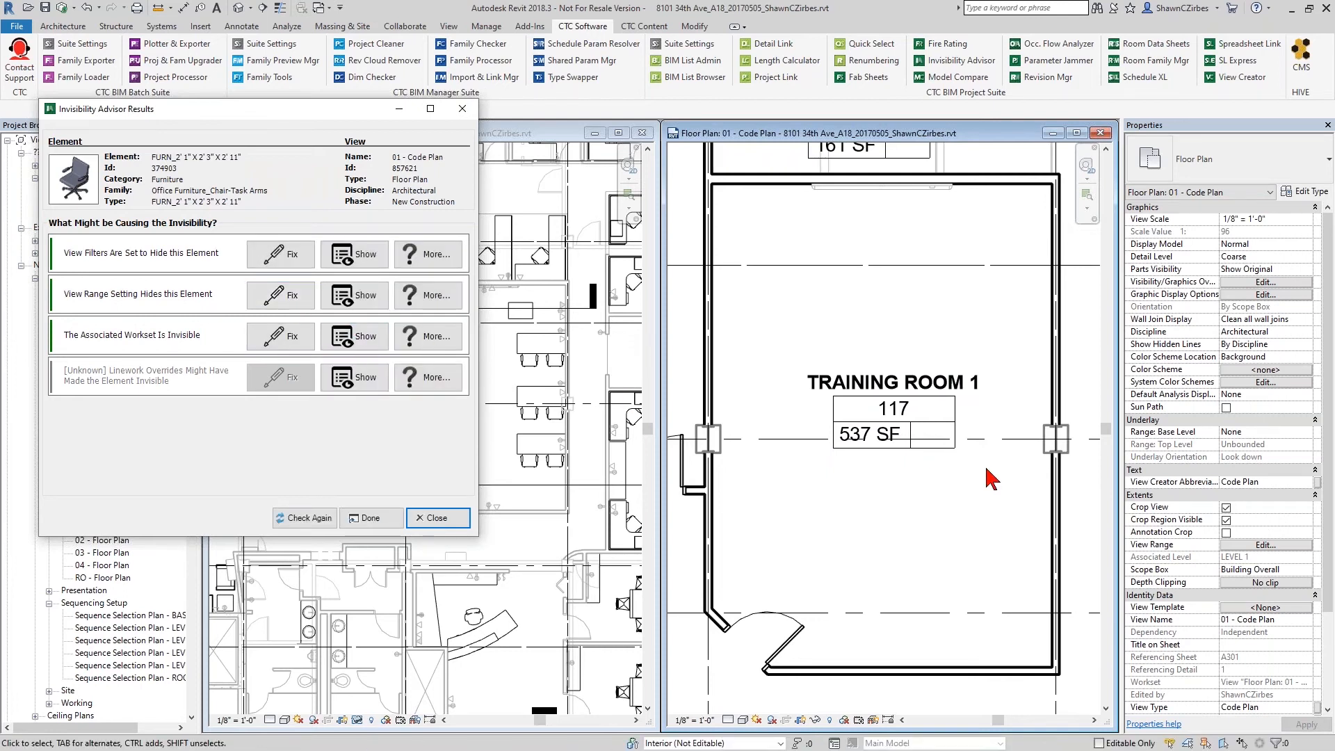
Step: Examine the Bottom and View Depth offsets in the code plan's View Range and leave them unchanged
left_click(1234, 546)
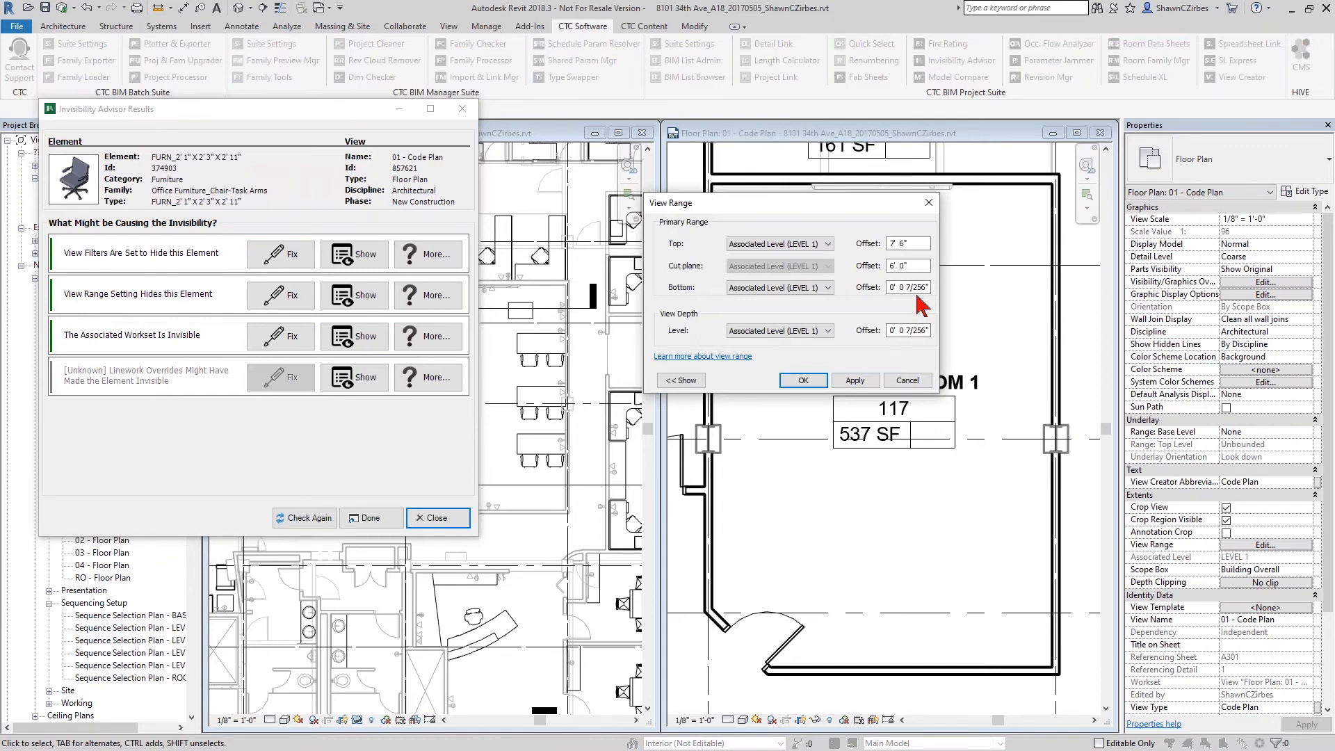
left_click_drag(889, 287, 931, 292)
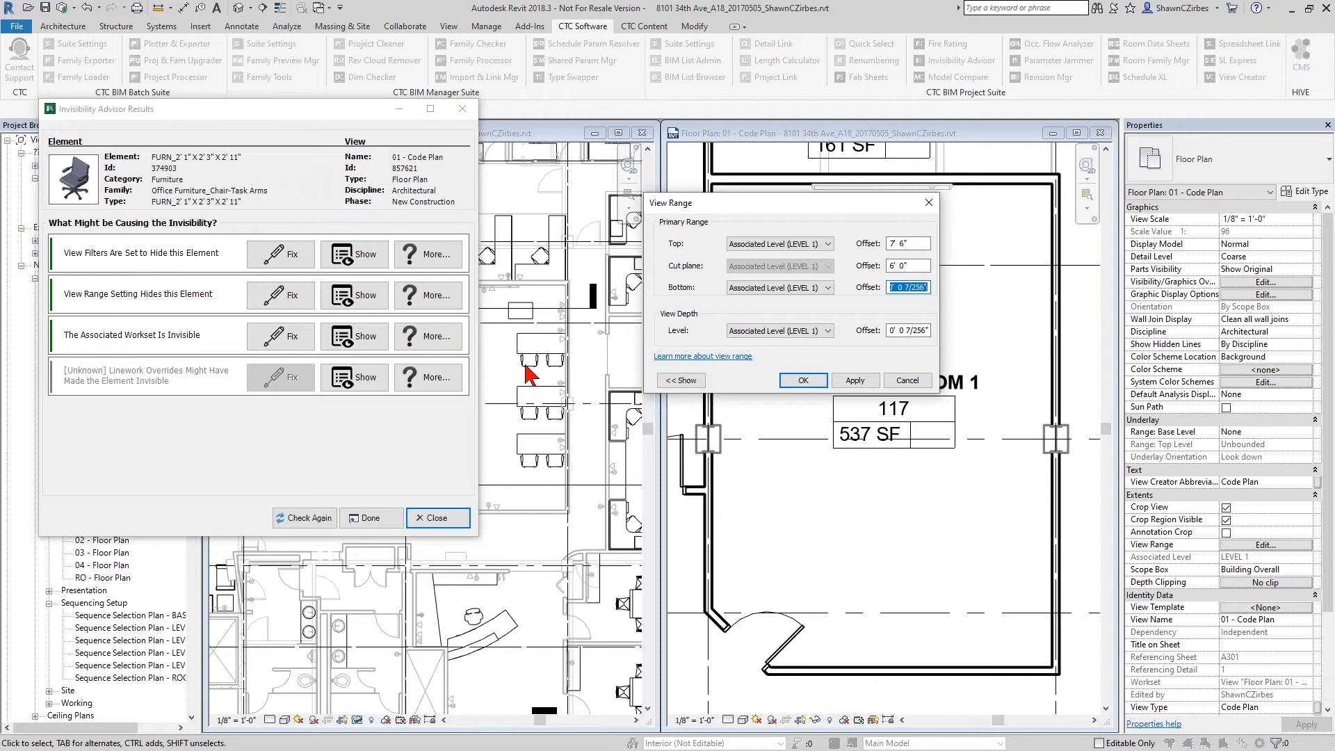
left_click(894, 287)
left_click_drag(892, 287, 933, 291)
left_click(915, 287)
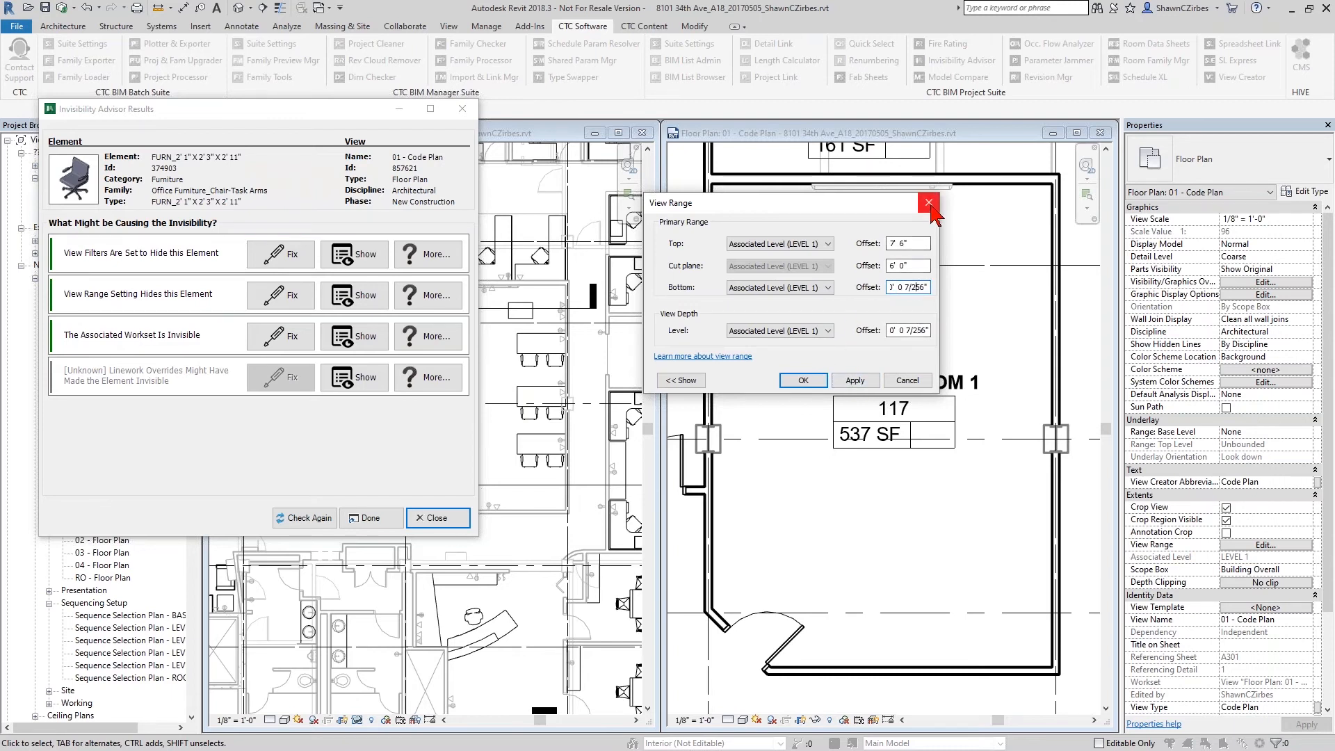
left_click(930, 204)
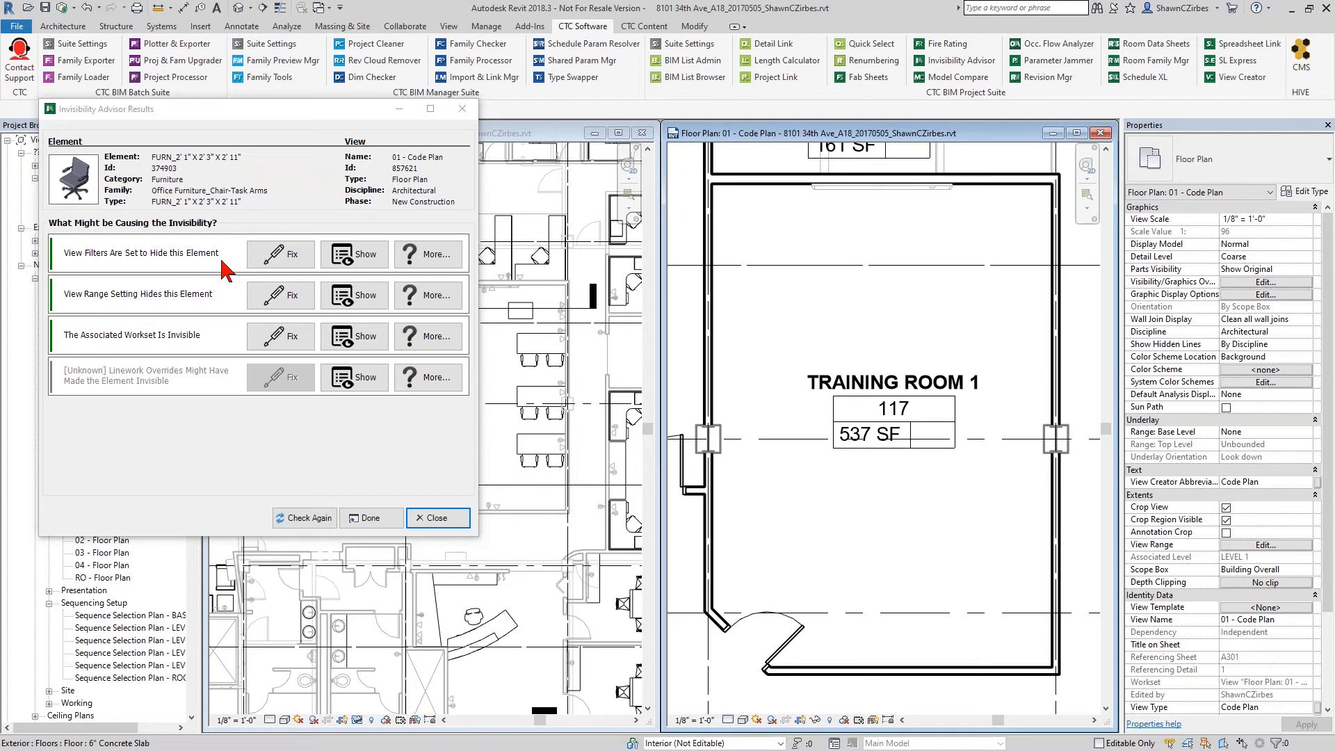
Step: Show the code plan's view filter settings and enable both Visibility and Halftone for the Furniture filter
left_click(363, 264)
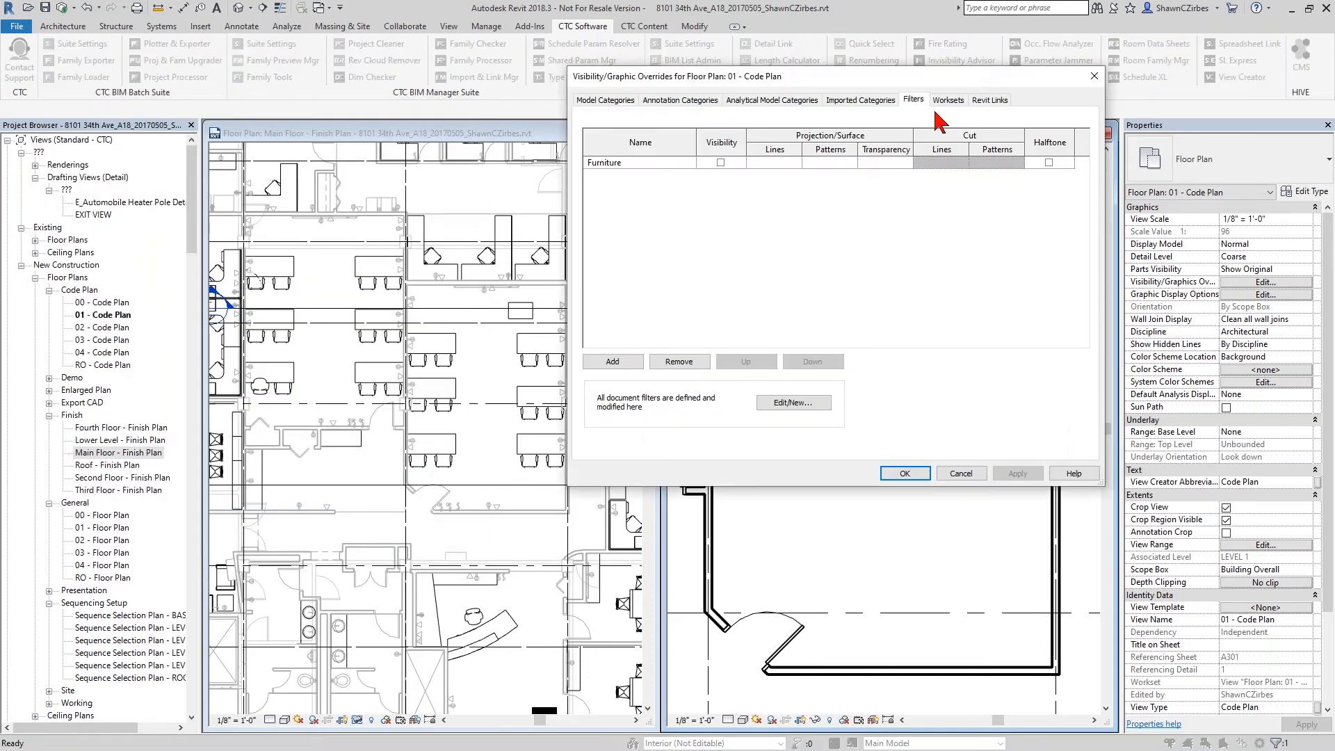
left_click_drag(823, 76, 772, 95)
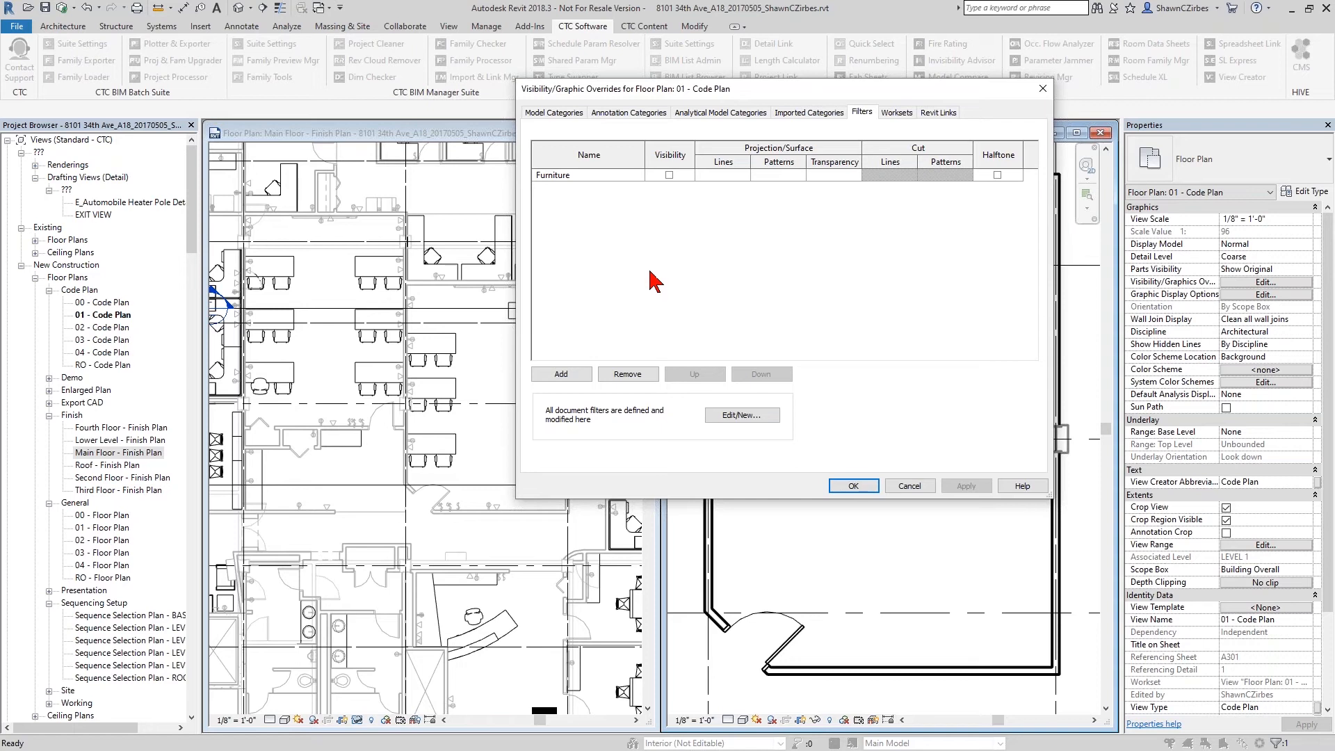
left_click(668, 174)
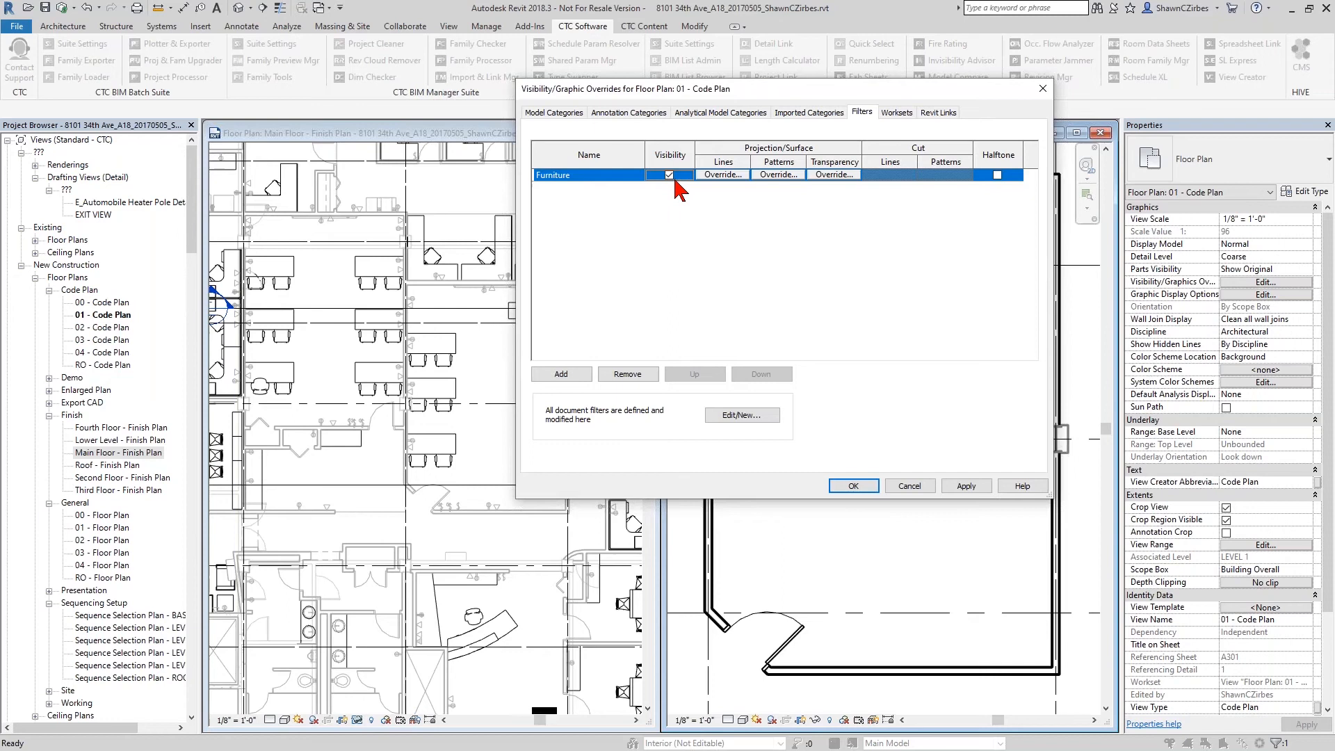
left_click(997, 175)
left_click(854, 486)
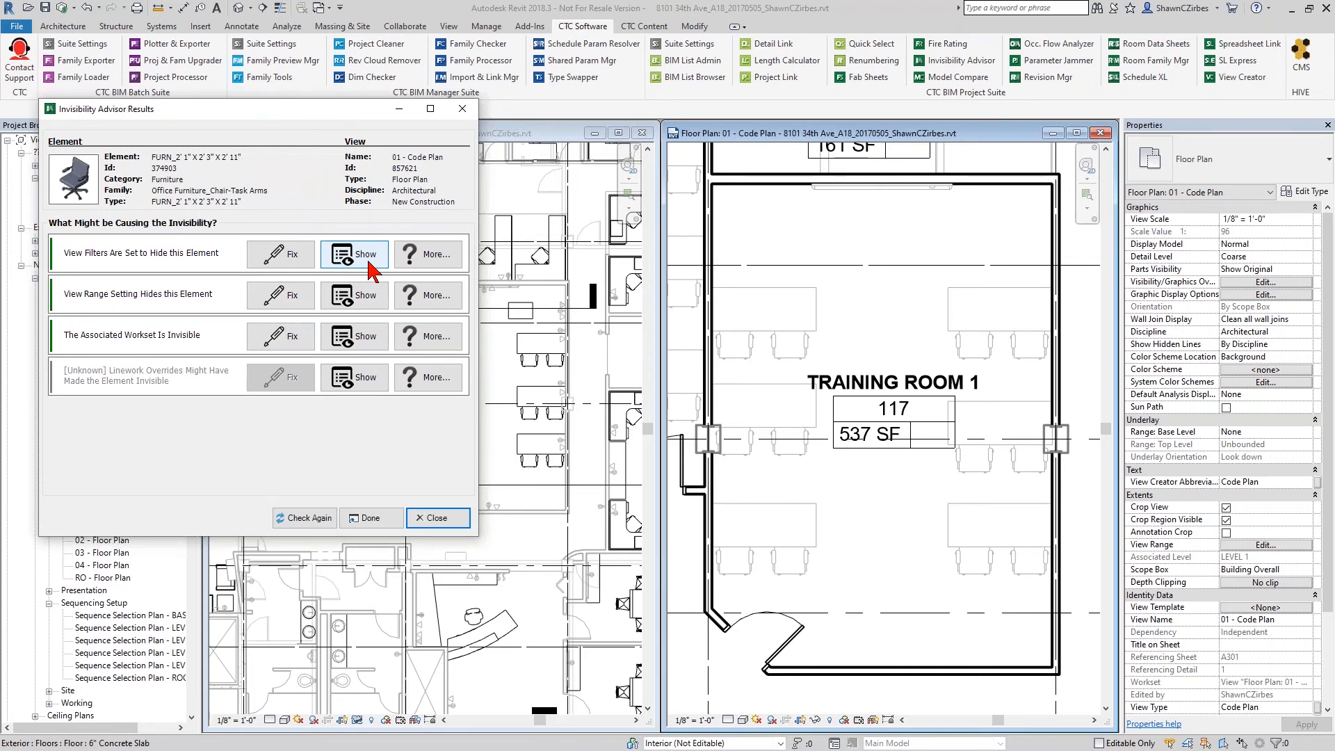
Step: Read the expanded explanation of the view filter cause in the Invisibility Advisor results and collapse it again
left_click(429, 258)
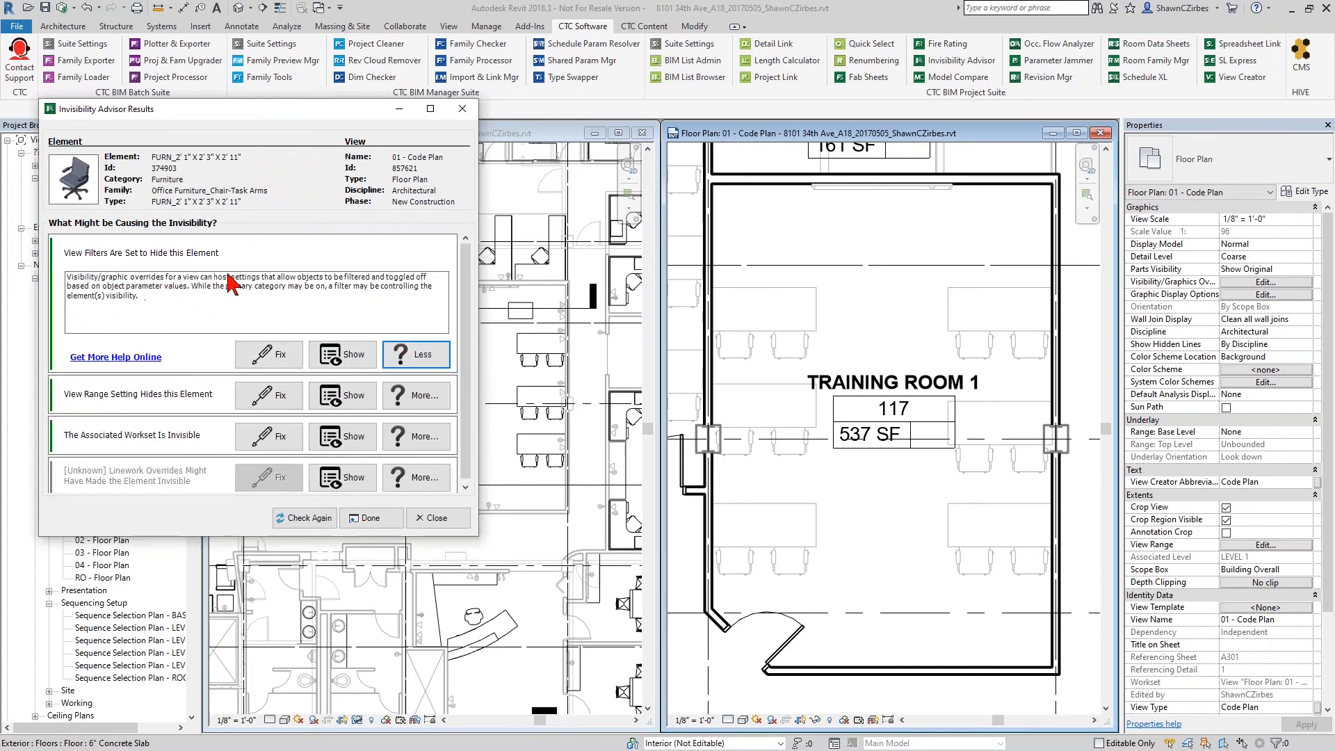
left_click(433, 359)
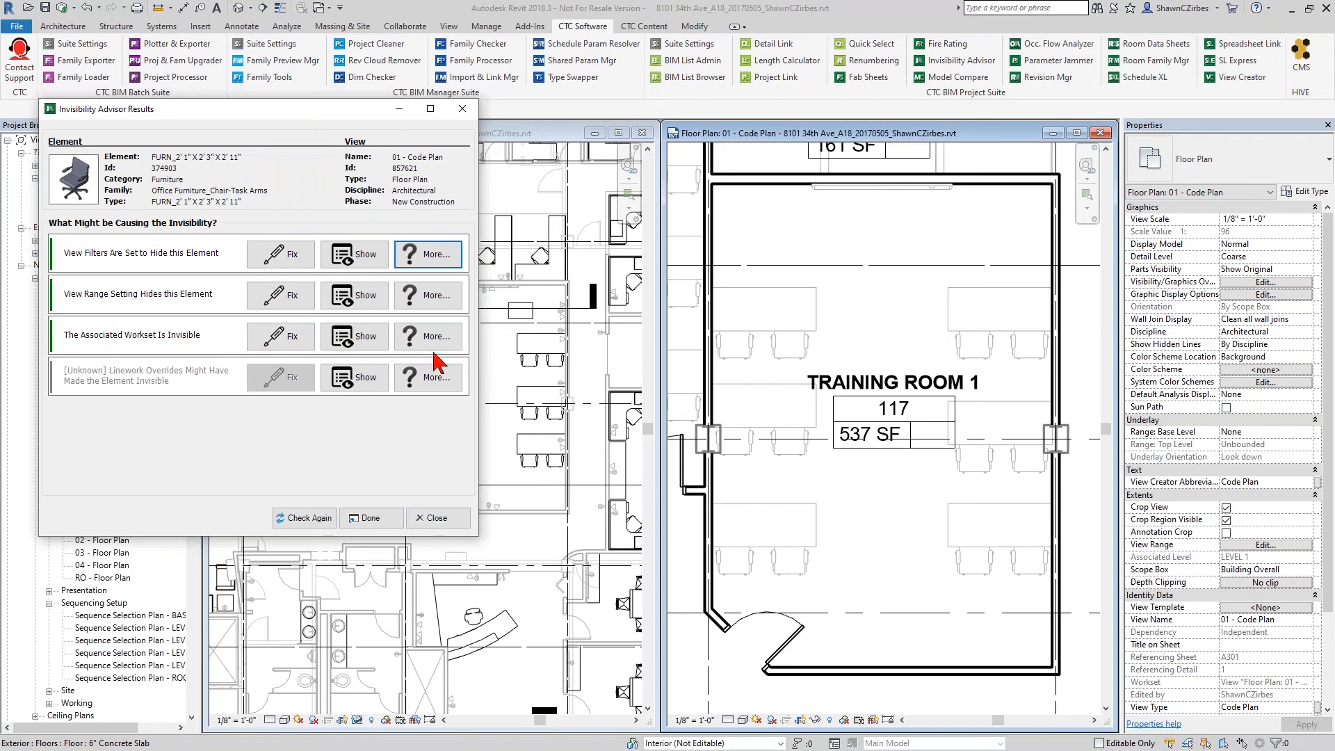
Step: Close the Invisibility Advisor results, reopen Invisibility Advisor, and select the Training Room 1 task chair in the Main Floor - Finish Plan view
left_click(455, 523)
left_click(966, 60)
left_click(530, 360)
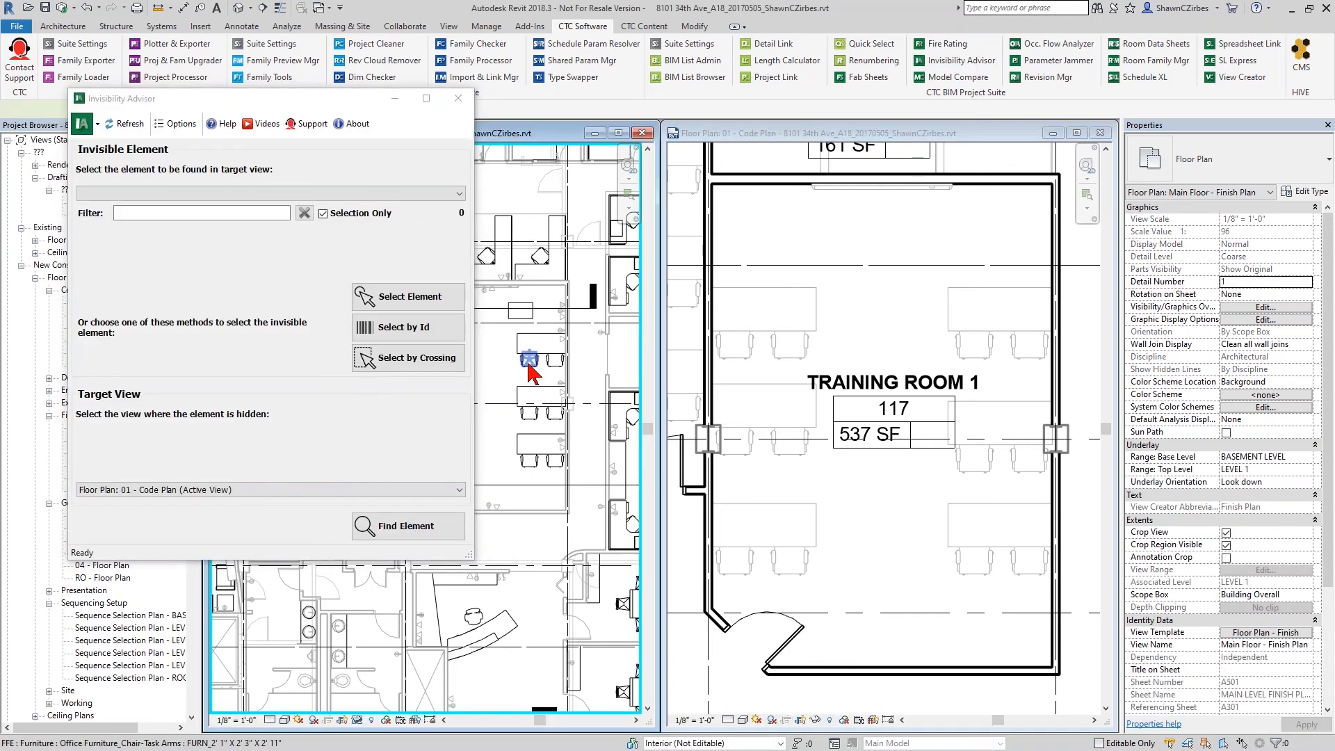
left_click(529, 360)
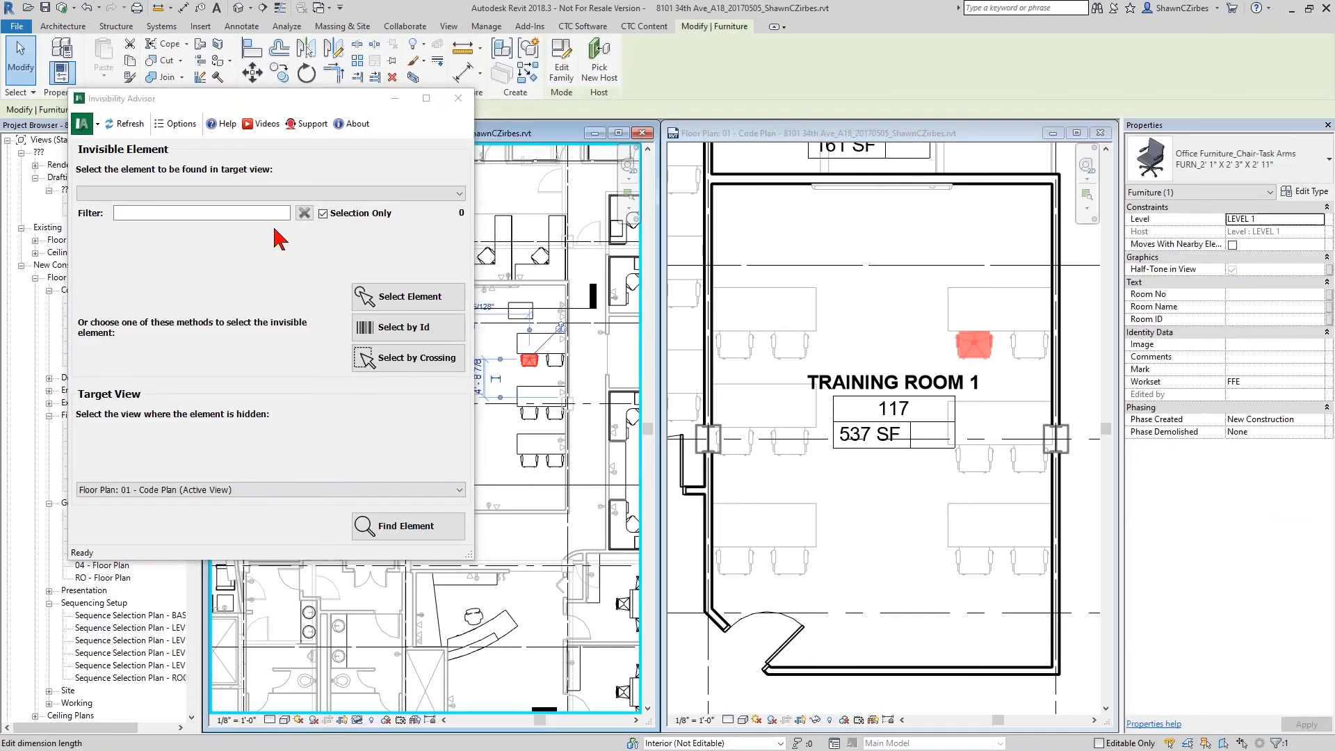
left_click(865, 335)
left_click(303, 435)
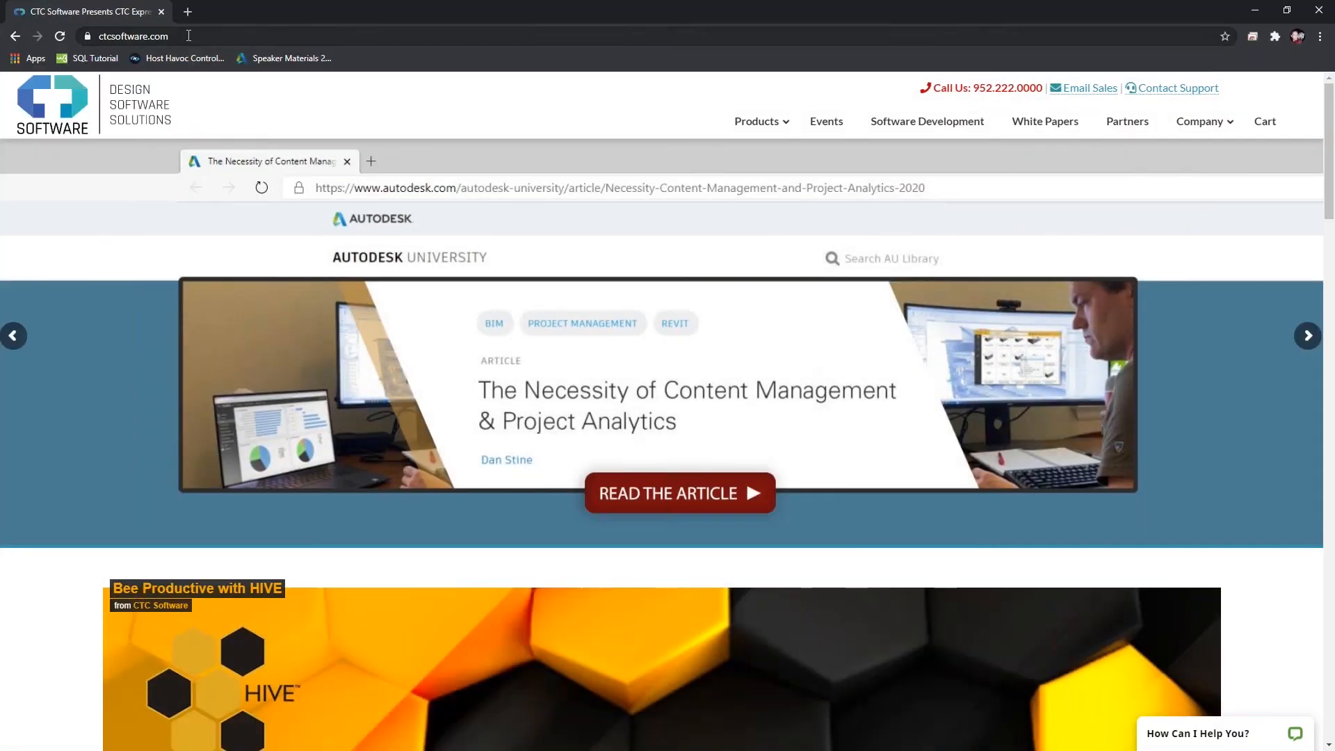
Step: Switch to the browser at ctcsoftware.com, open the BIM Project Suite 2021 product page for Revit, and review its supported Revit versions
left_click(188, 35)
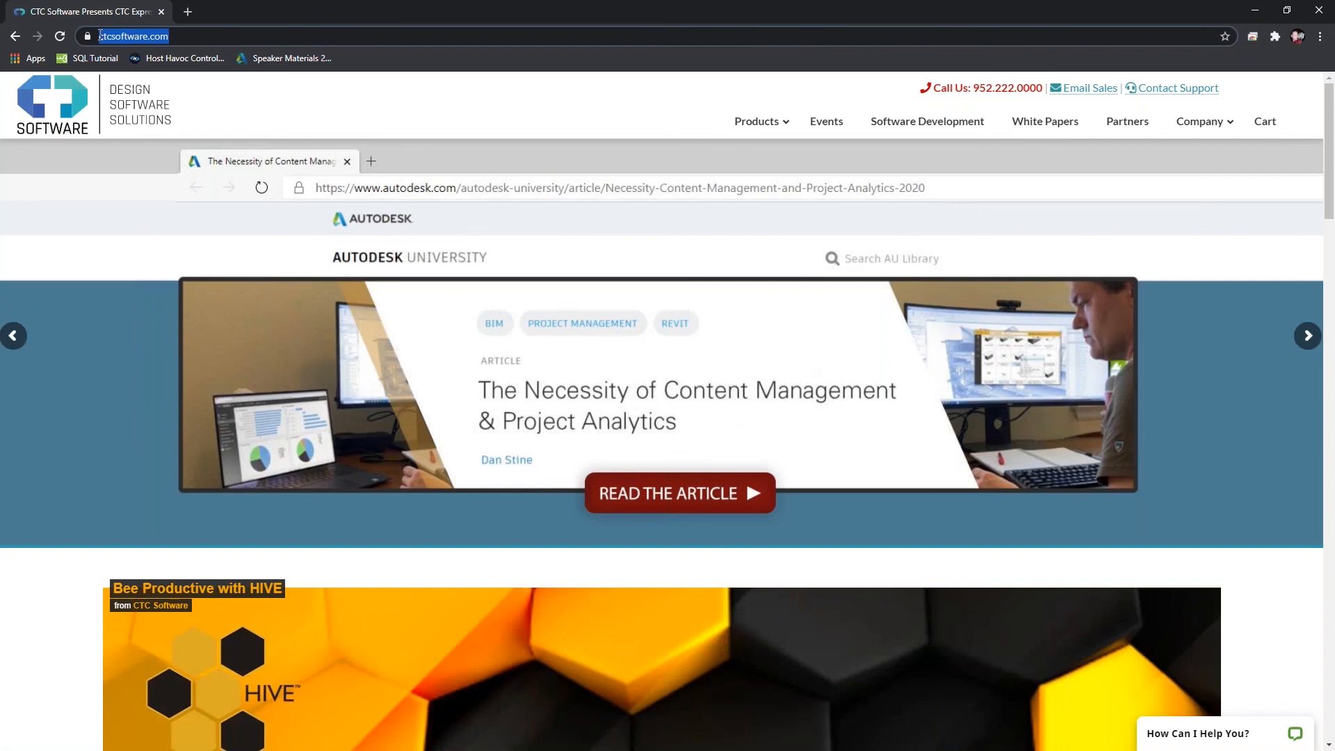
left_click(777, 122)
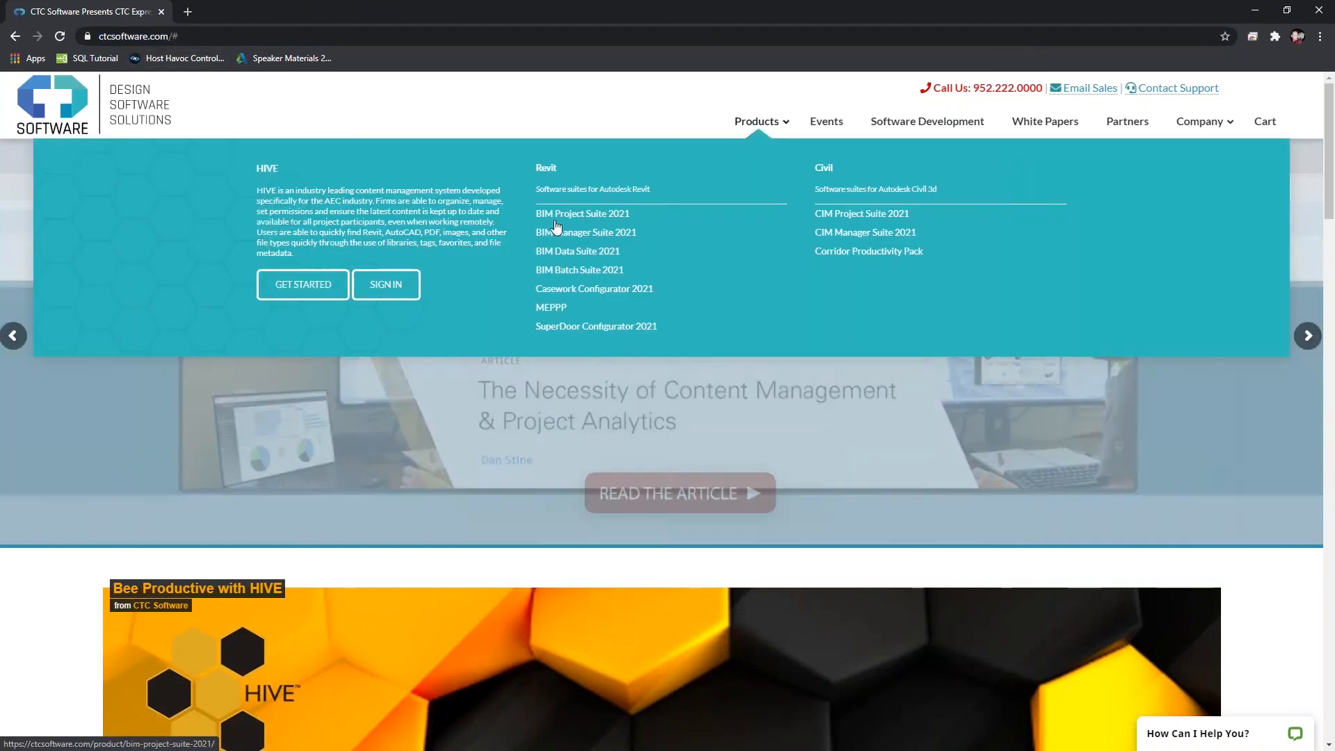
left_click(596, 221)
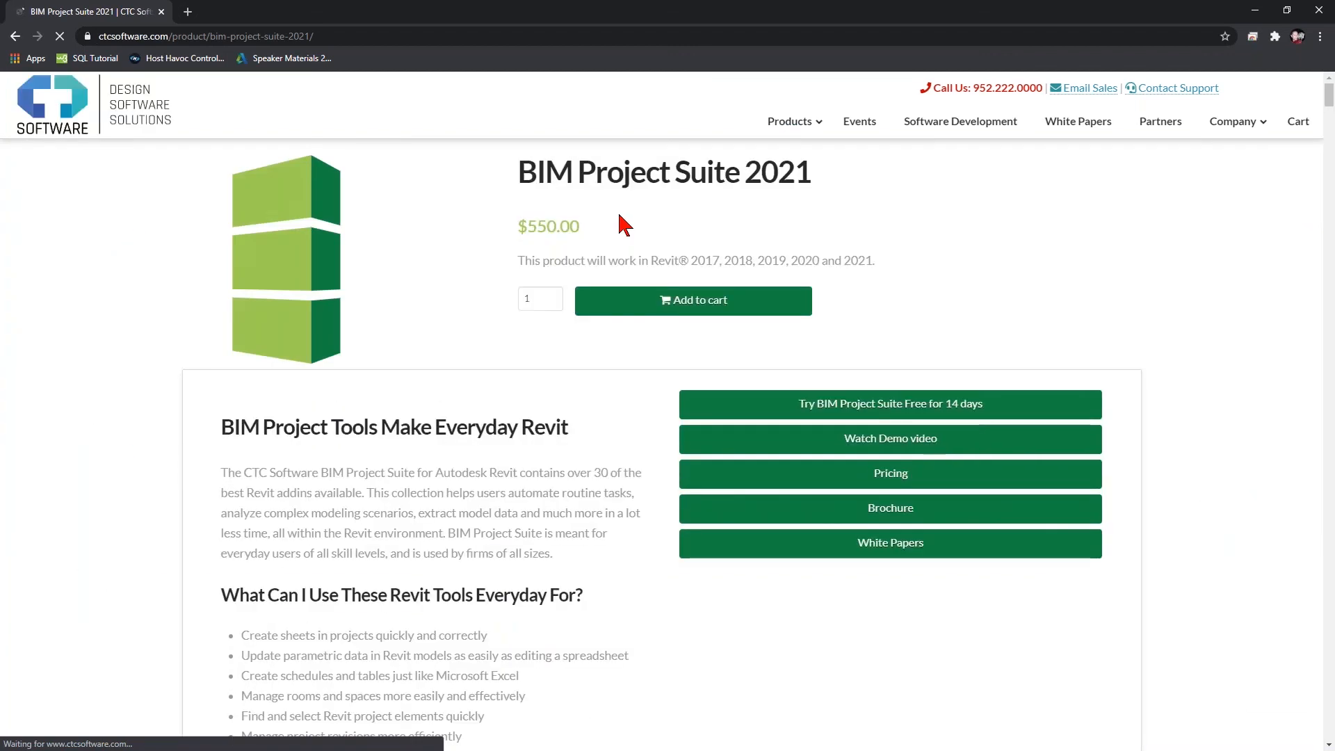
left_click_drag(693, 263, 876, 264)
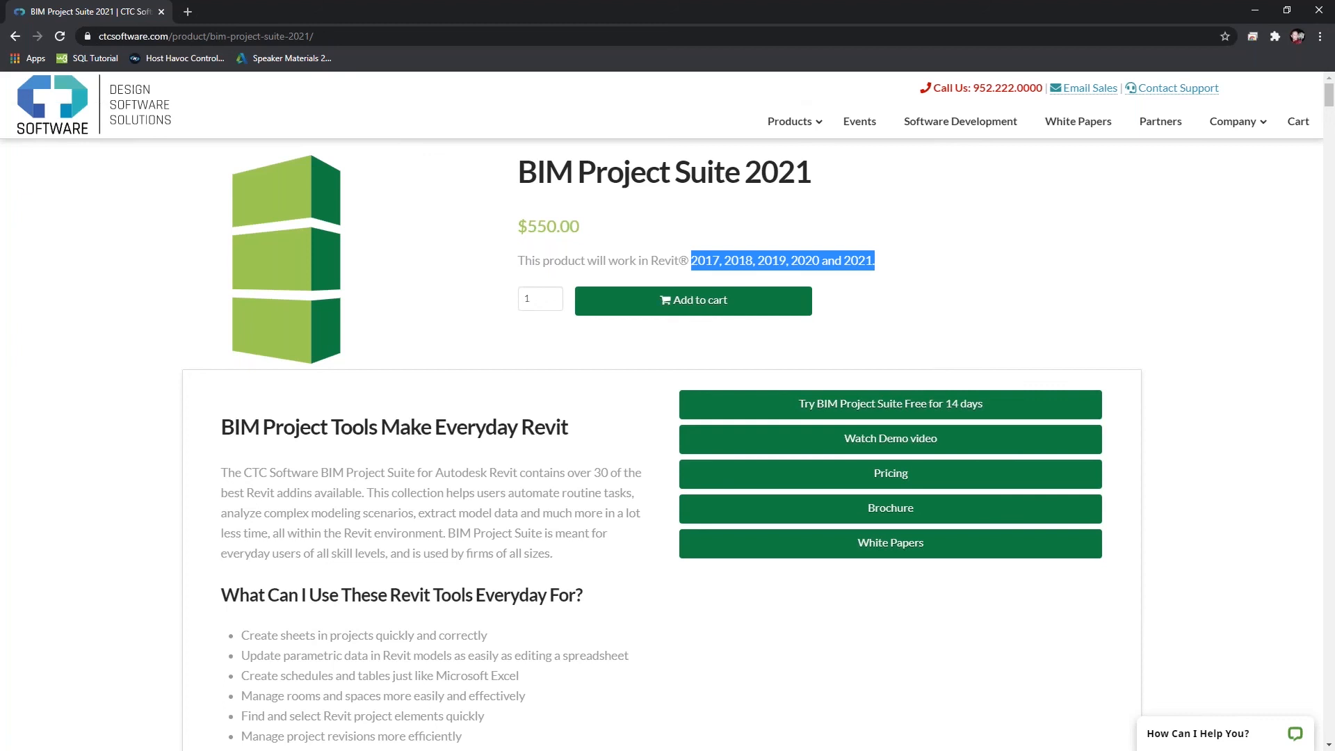
left_click(911, 275)
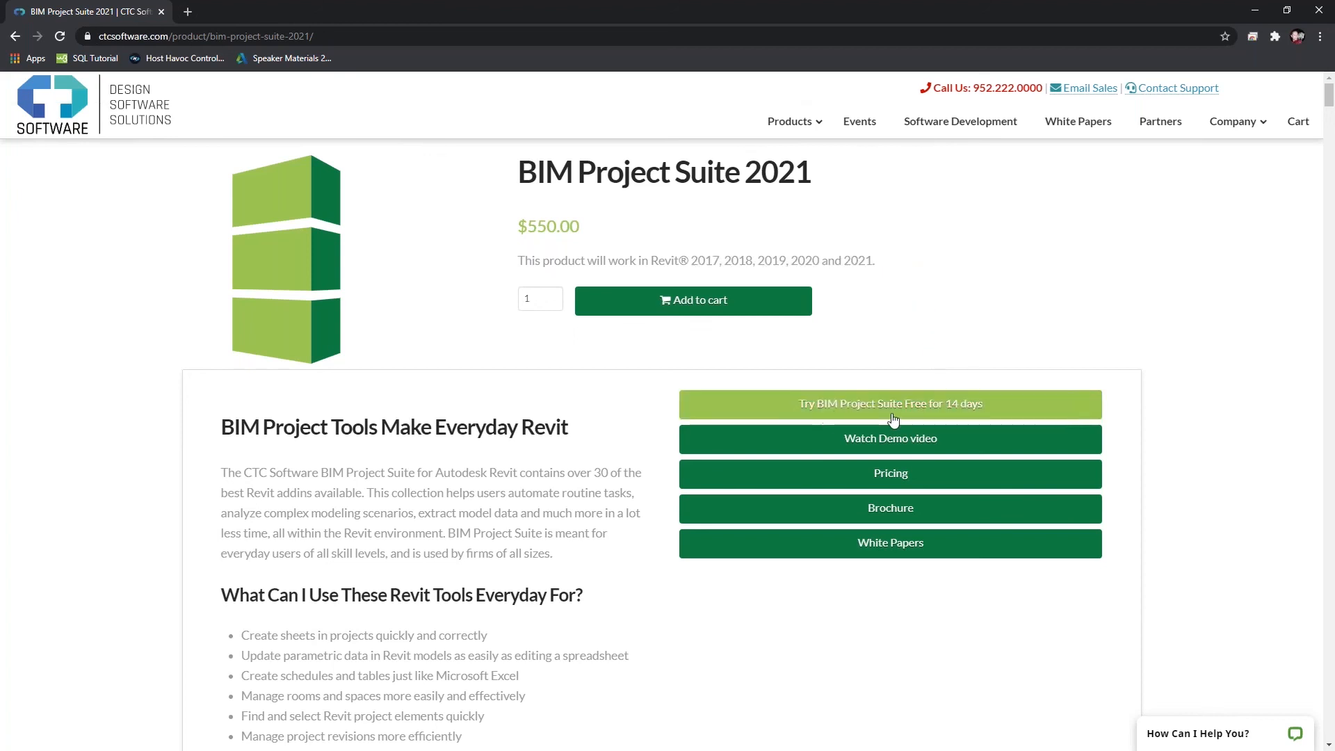